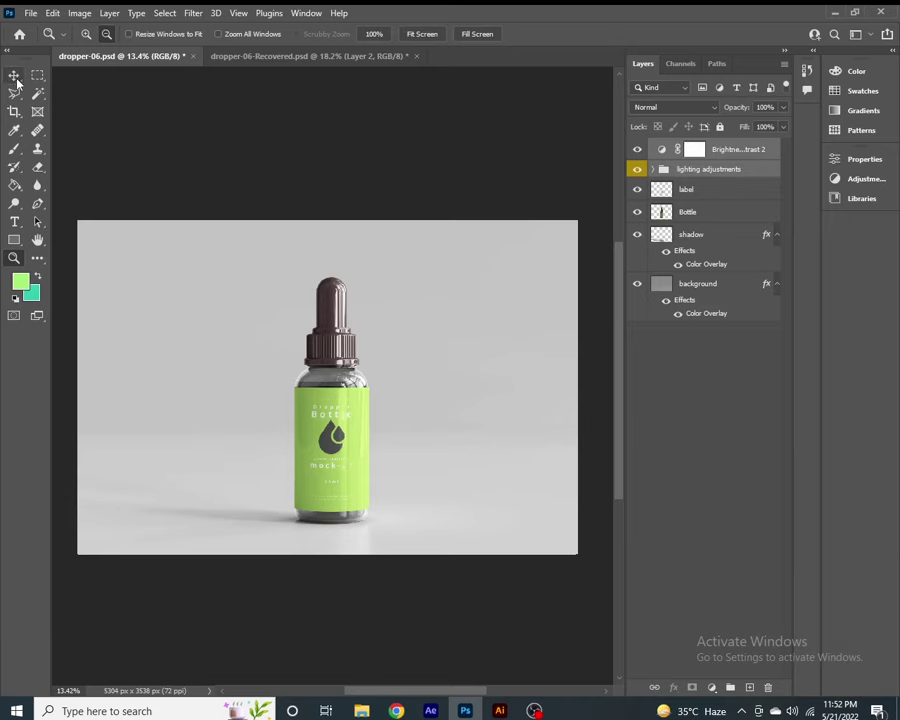
Step: Leave the finished dropper-bottle mockup in Photoshop and switch to the empty After Effects project
click(14, 75)
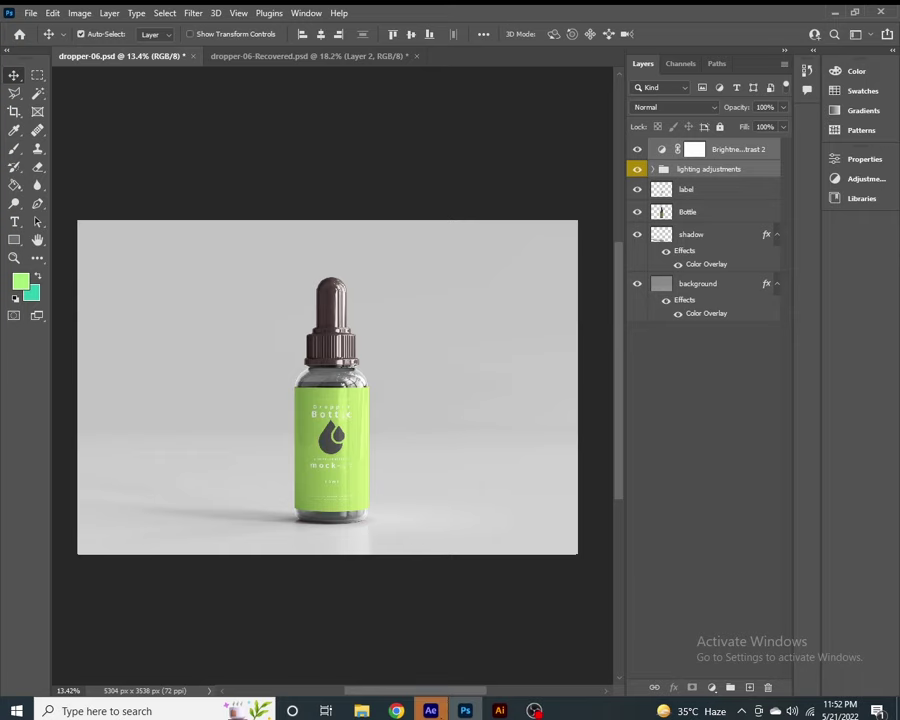
click(430, 711)
Step: Import dropper-06.psd as Composition - Retain Layer Sizes and open the dropper-06 comp
right_click(110, 328)
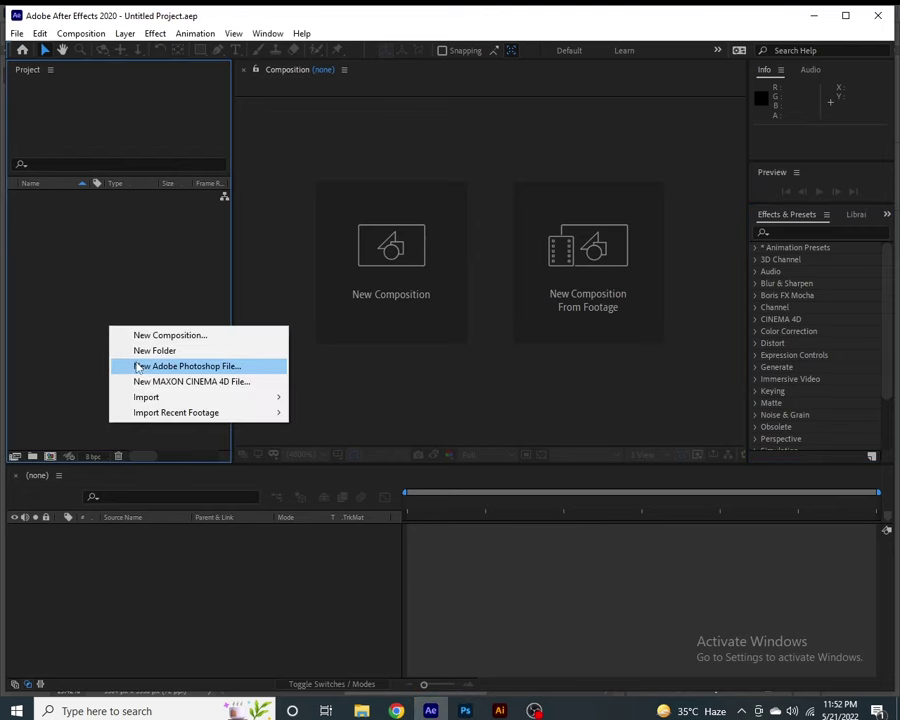
mouse_move(161, 396)
click(348, 396)
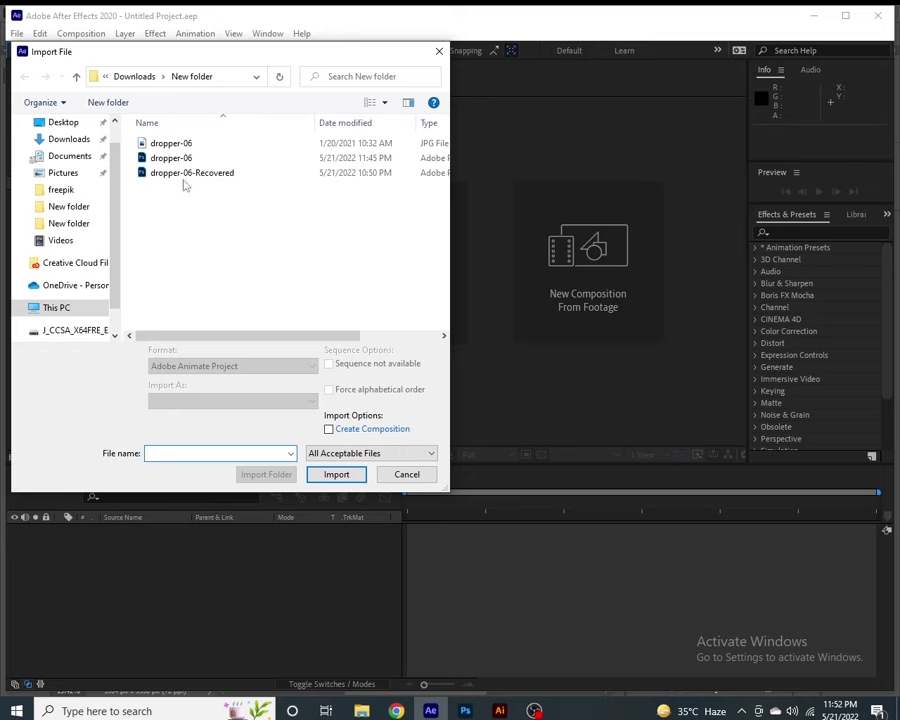
click(172, 158)
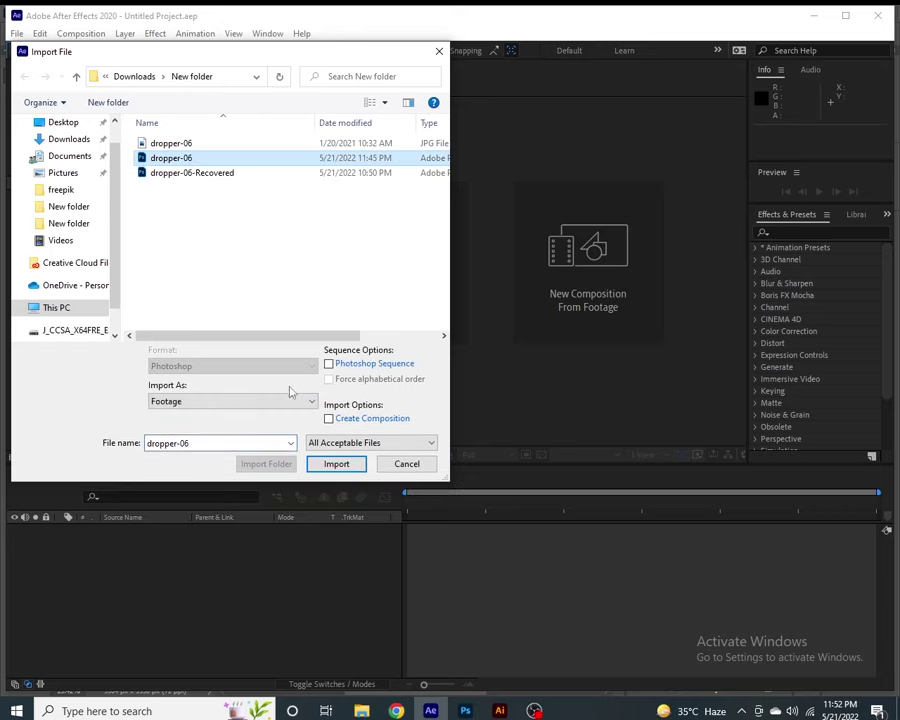
click(292, 401)
click(276, 427)
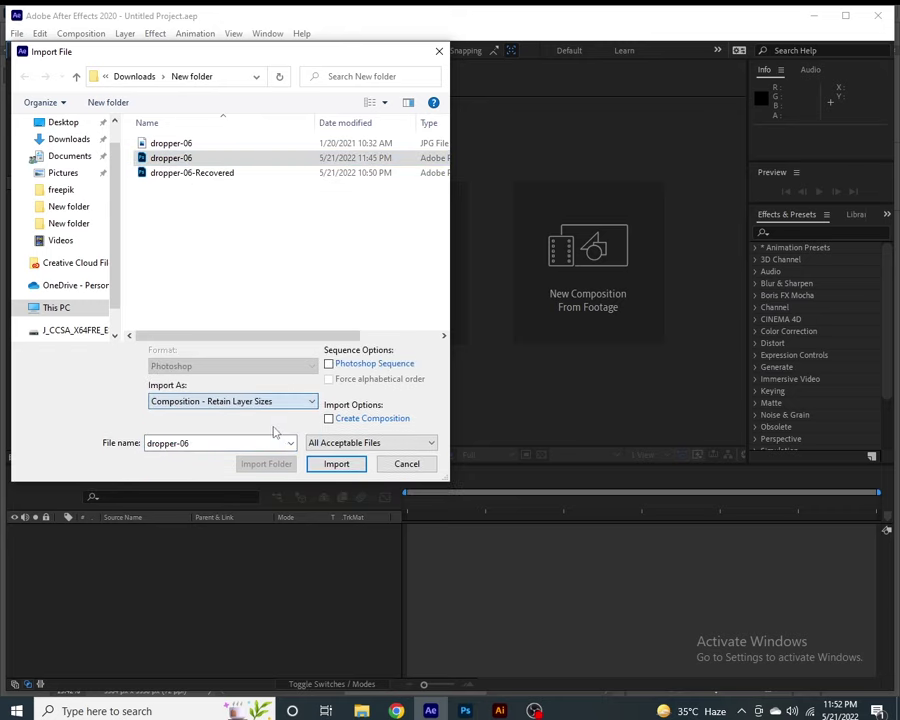
click(336, 464)
click(462, 440)
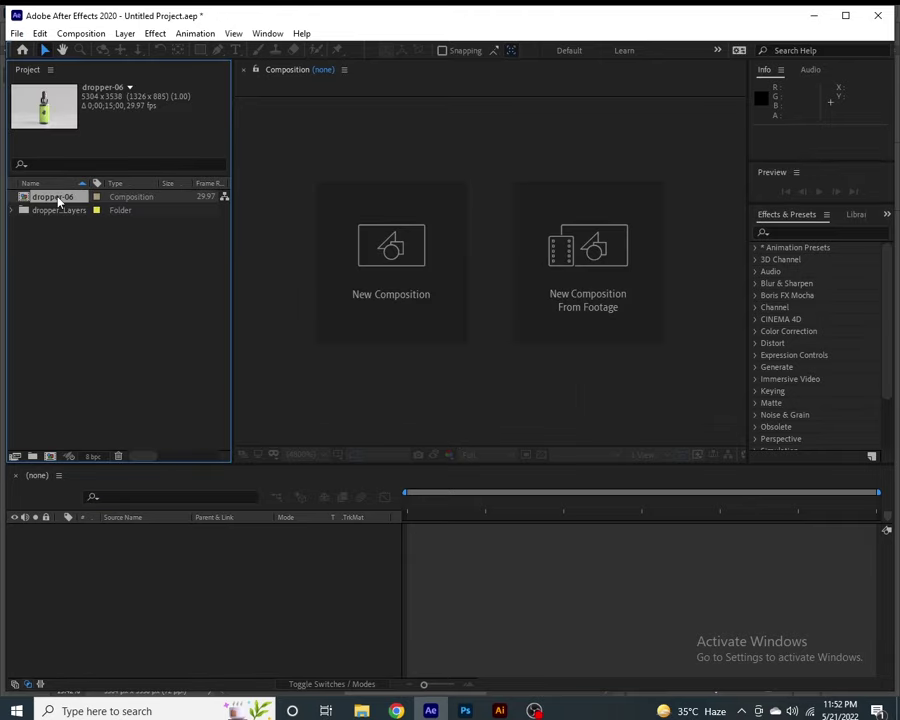
double_click(58, 197)
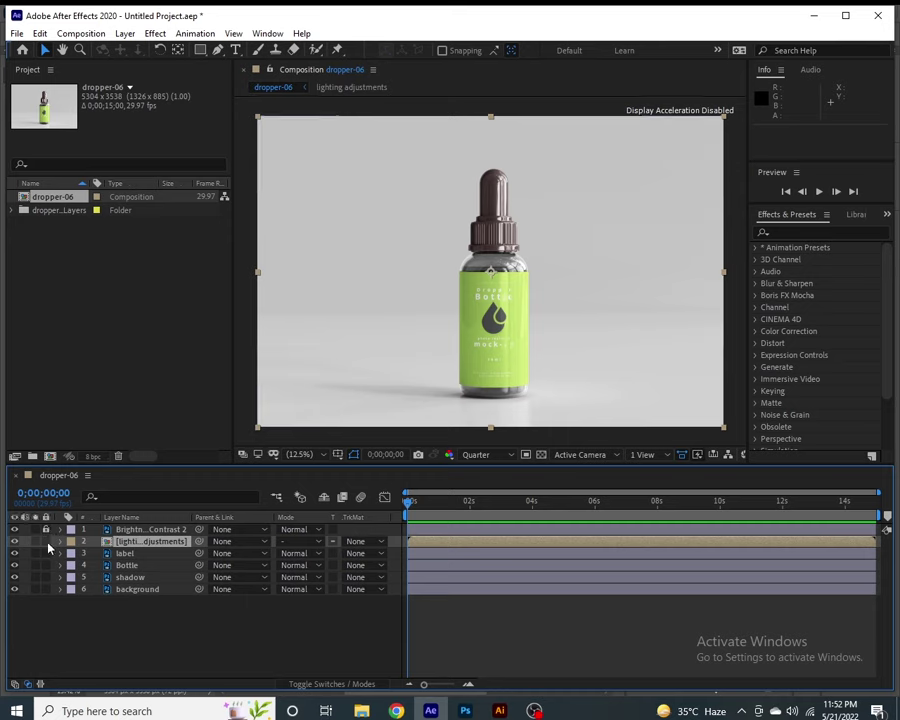
Step: Lock the lighting adjustments and background layers
click(45, 541)
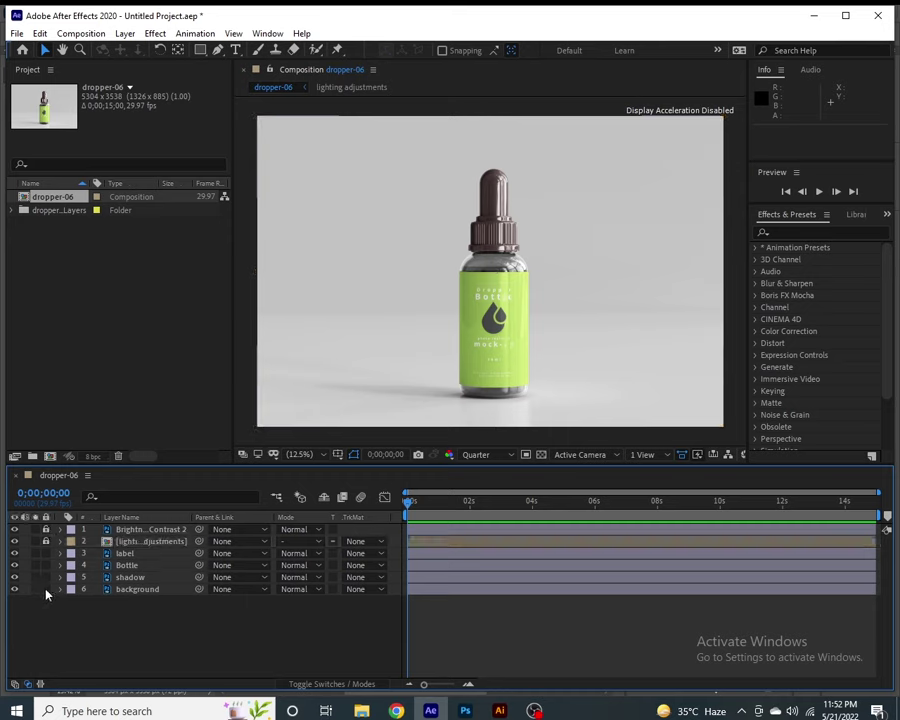
click(45, 590)
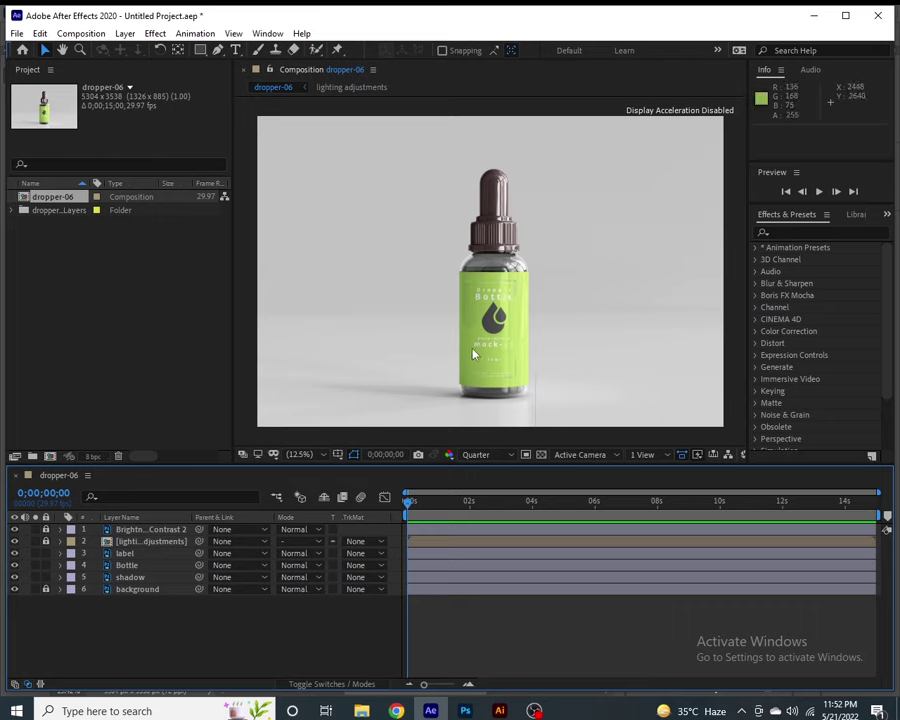
right_click(248, 615)
Step: Add a null object named Right and place it at the bottle's right base corner
mouse_move(299, 465)
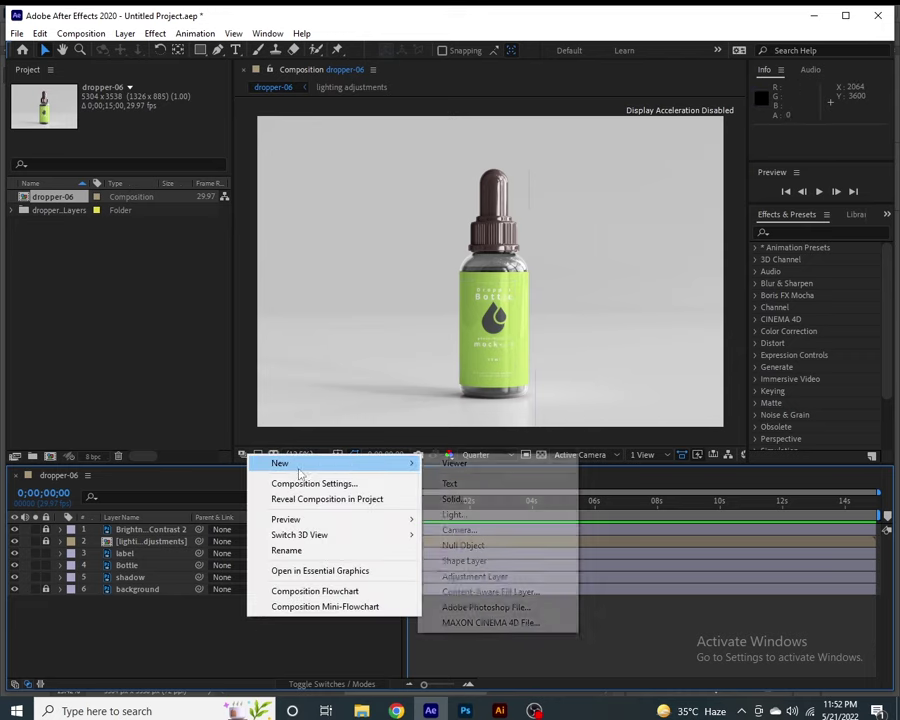
click(463, 545)
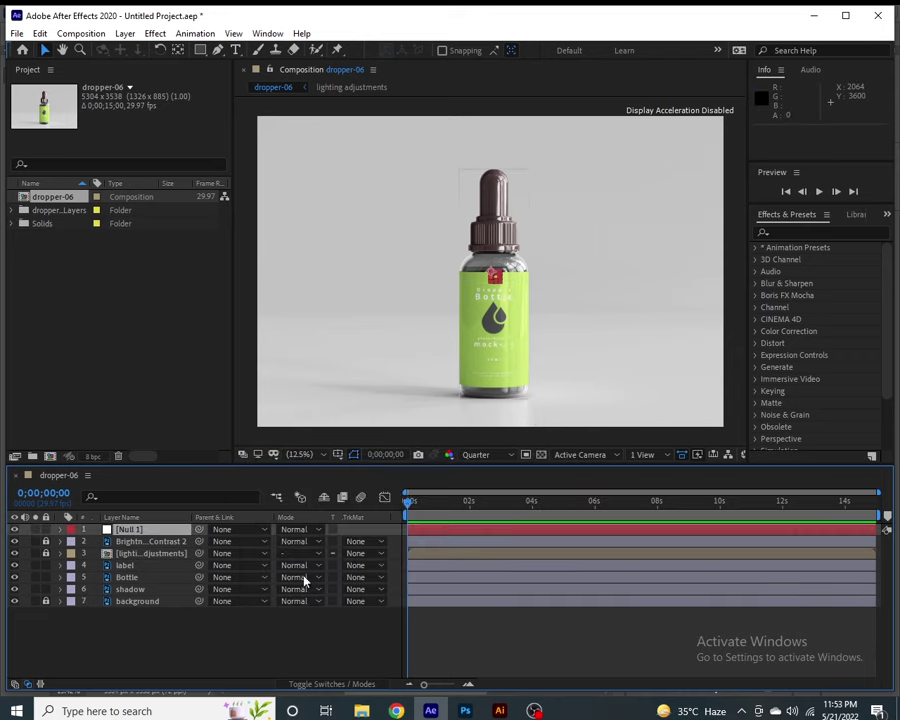
right_click(135, 533)
click(190, 501)
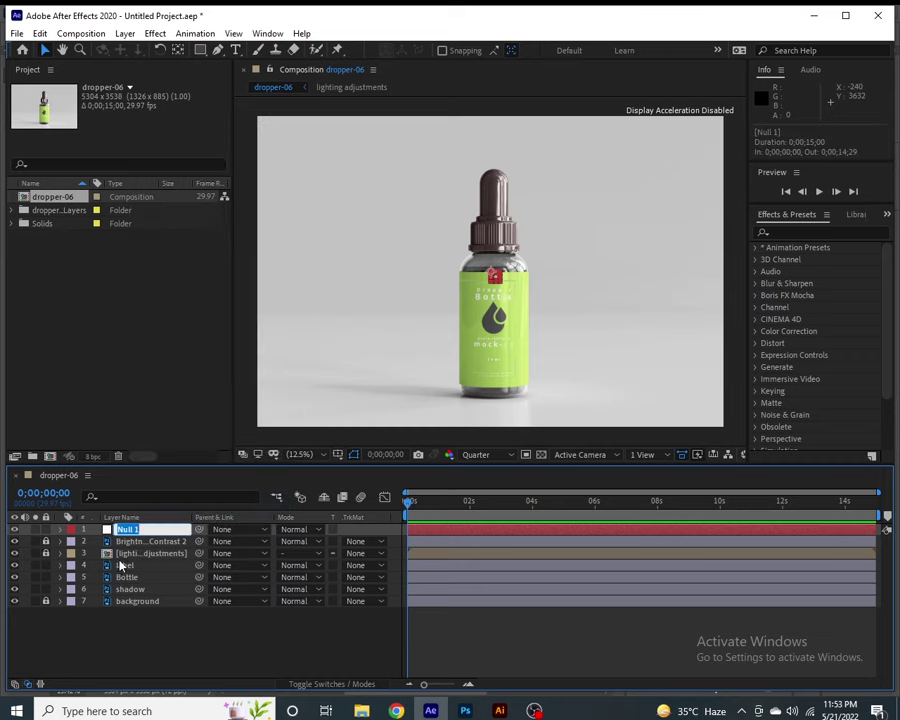
text(Right)
click(195, 632)
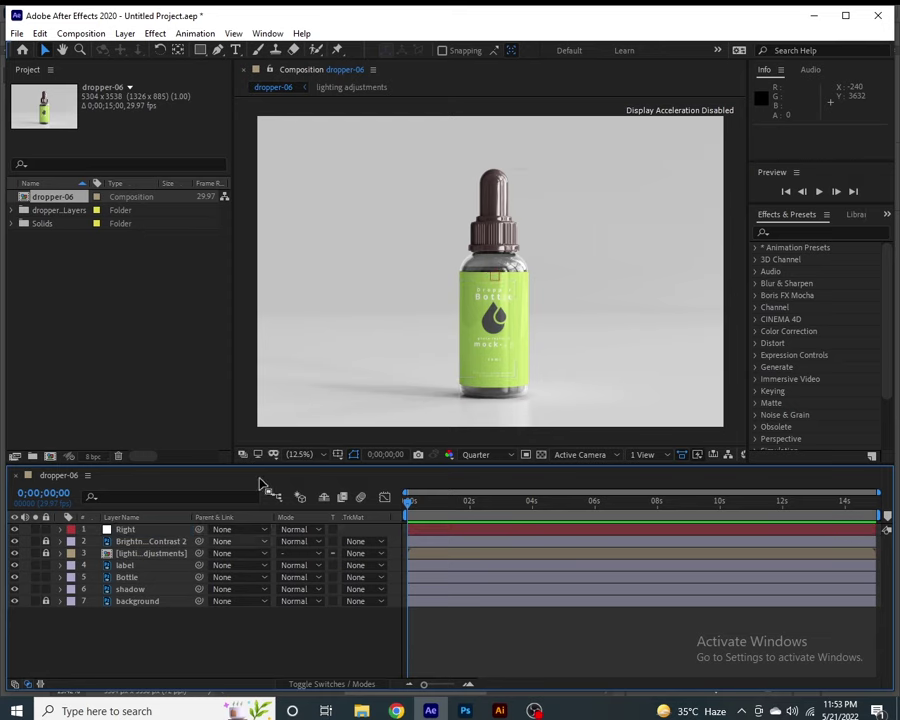
click(492, 290)
drag(491, 290, 527, 398)
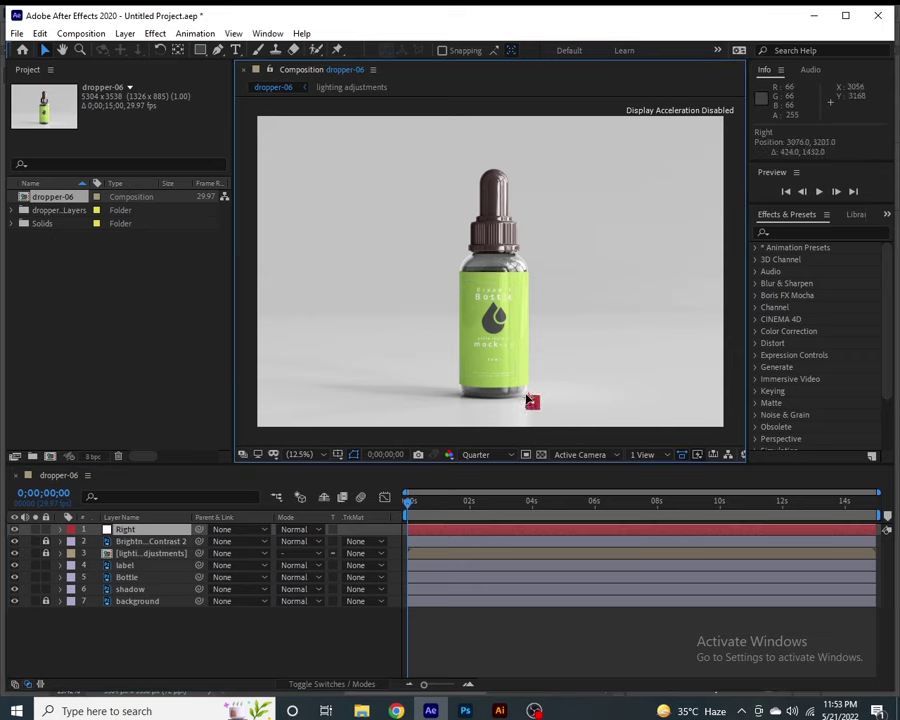
key(Return)
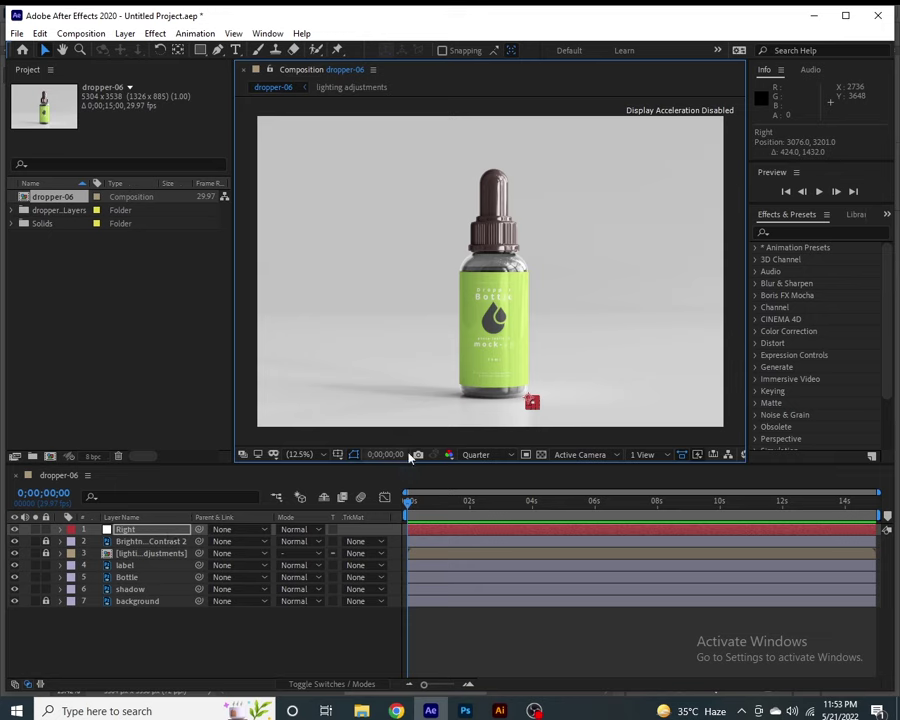
Step: Duplicate the Right null, rename it left, and move it to the bottle's left base corner
key(ctrl+d)
right_click(148, 533)
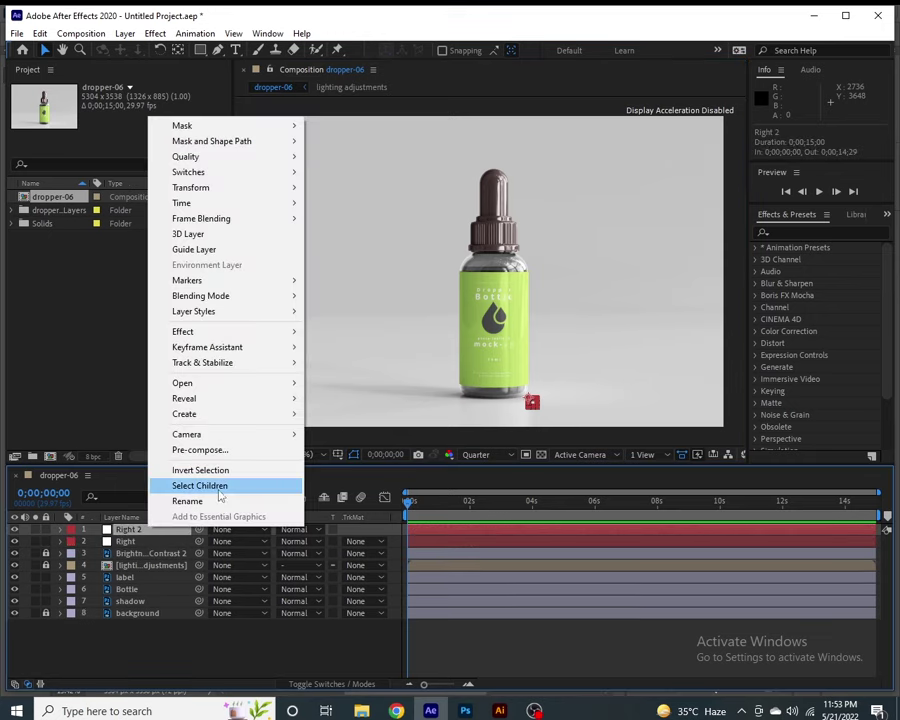
click(218, 499)
text(left)
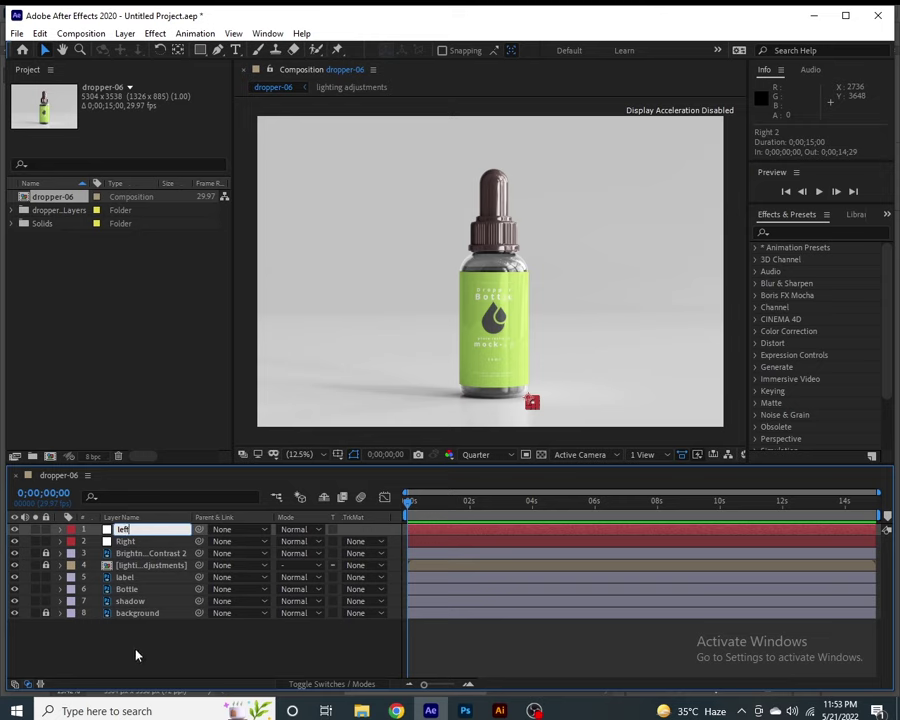
click(137, 655)
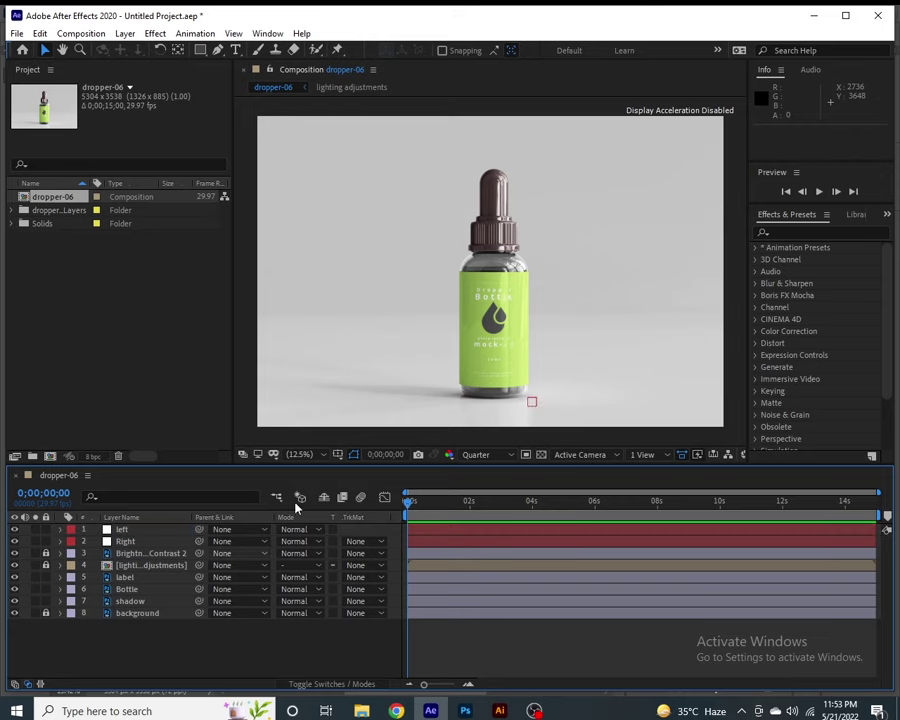
click(142, 531)
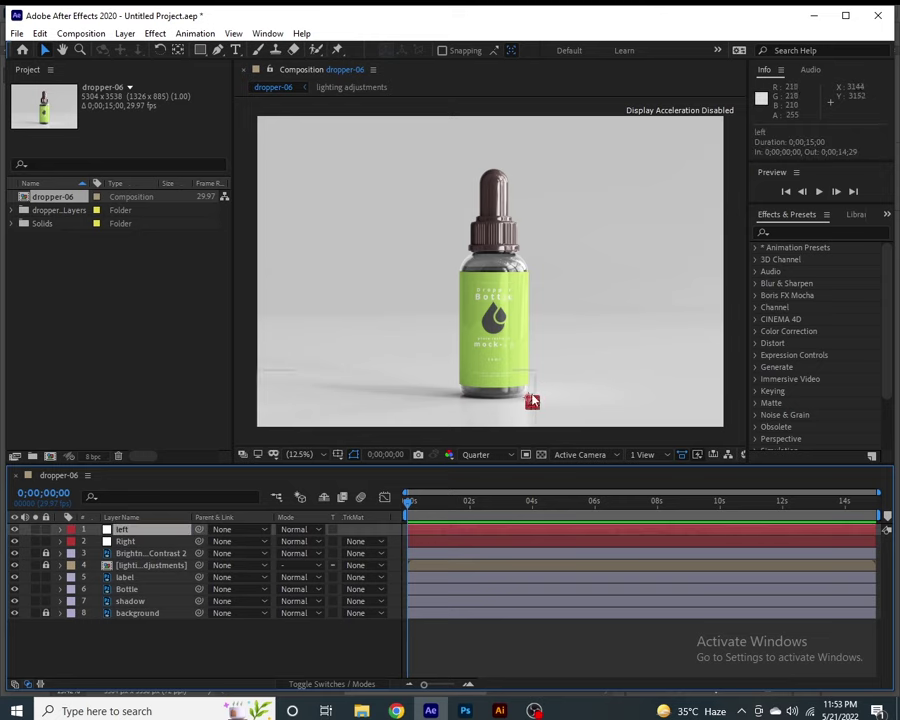
drag(526, 401, 466, 401)
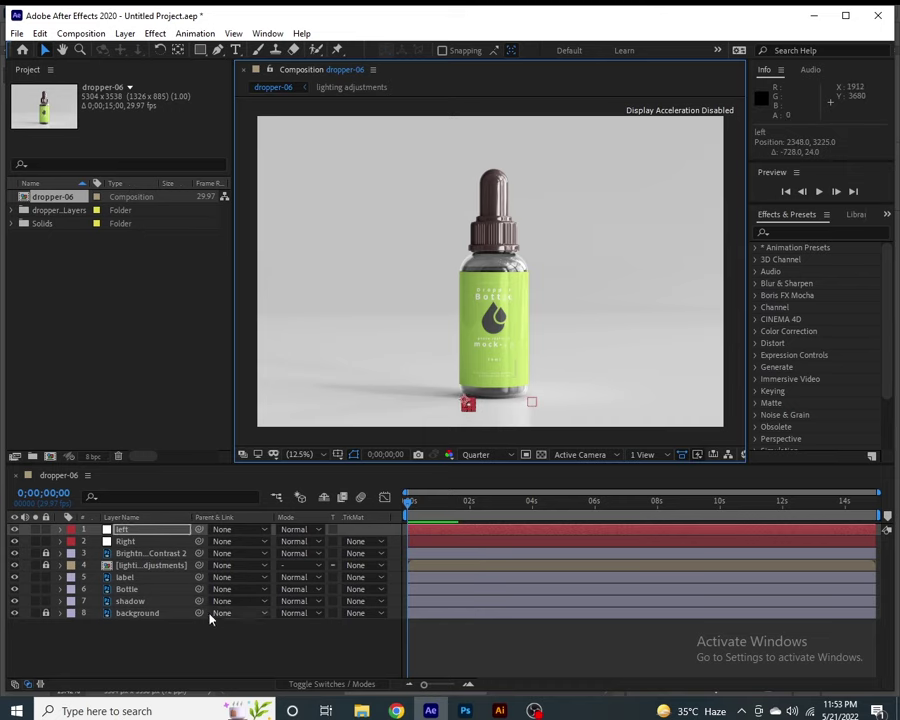
Step: Move the left and Right nulls below the lighting adjustments layers
click(222, 648)
click(122, 529)
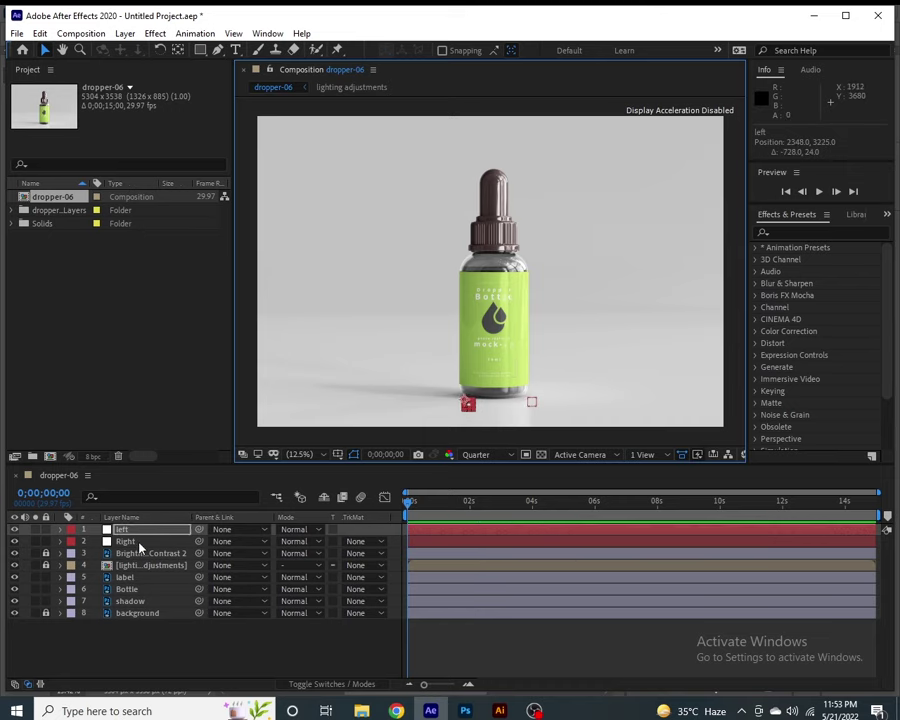
shift+click(136, 541)
drag(140, 538, 145, 572)
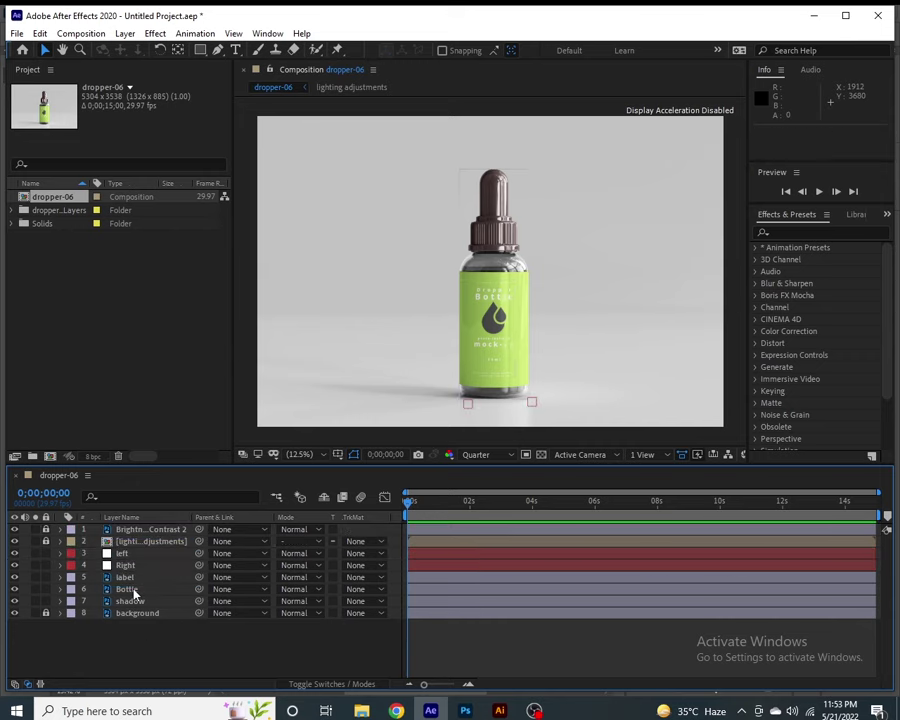
Step: Parent the label layer to Bottle and set the current time to 0;00;01;08
click(134, 589)
key(ctrl+Up)
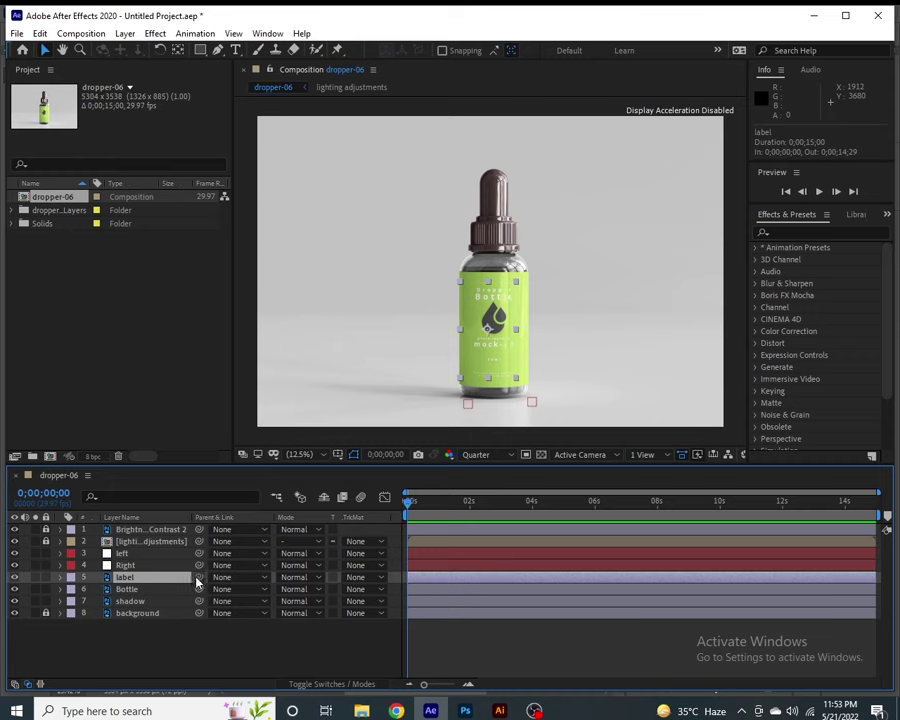
mouse_move(196, 578)
mouse_down()
mouse_move(164, 590)
mouse_move(175, 566)
mouse_move(127, 556)
mouse_up()
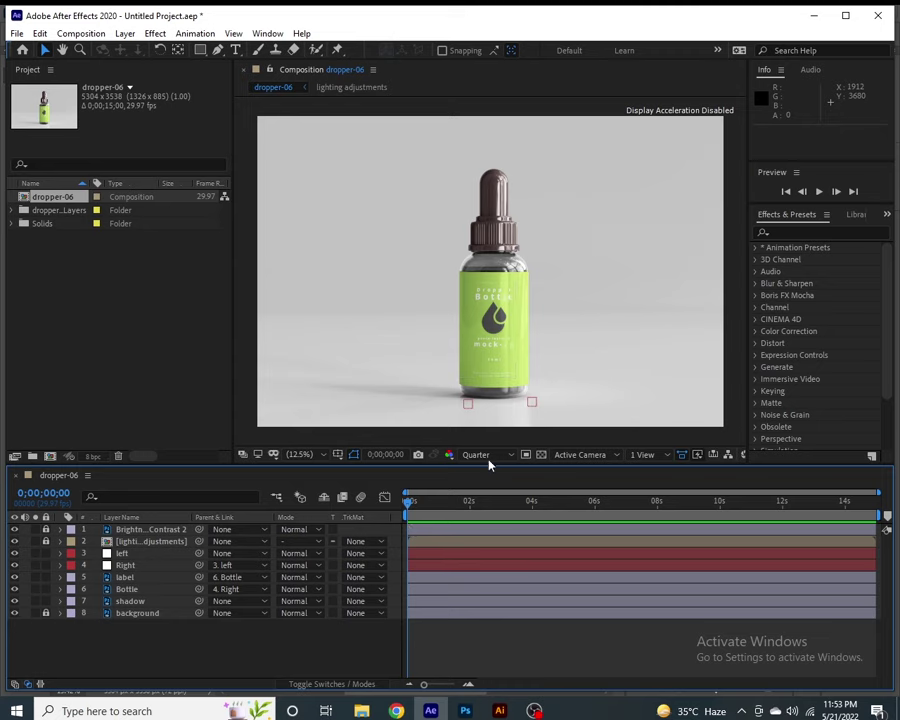
drag(409, 511, 449, 513)
drag(449, 512, 451, 512)
Step: Keyframe Right and shadow positions at 0;00;01;08, then slide both off-frame left at frame zero
click(125, 566)
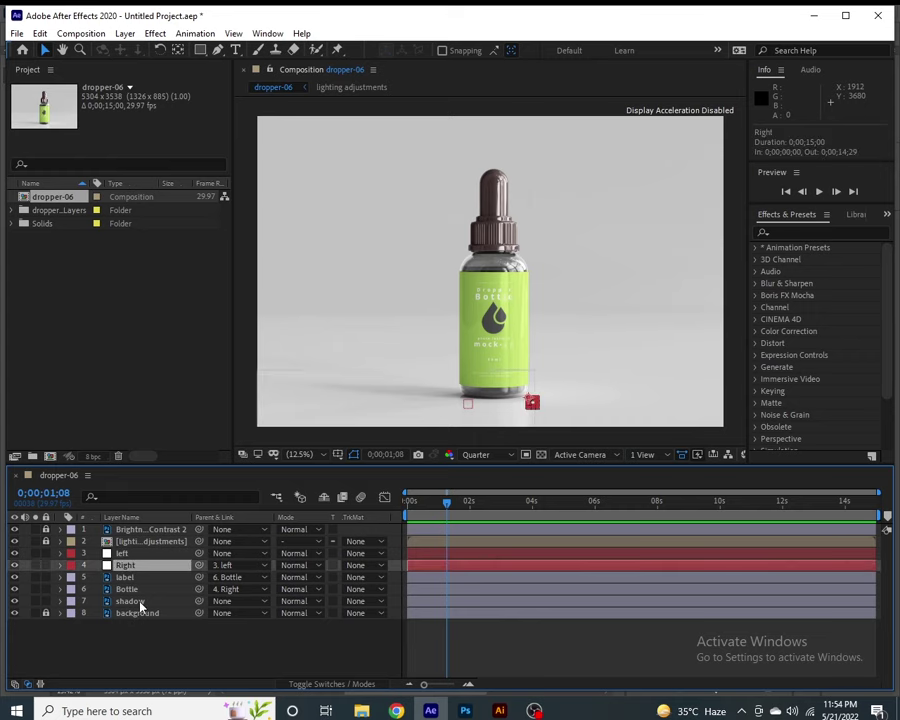
ctrl+click(140, 603)
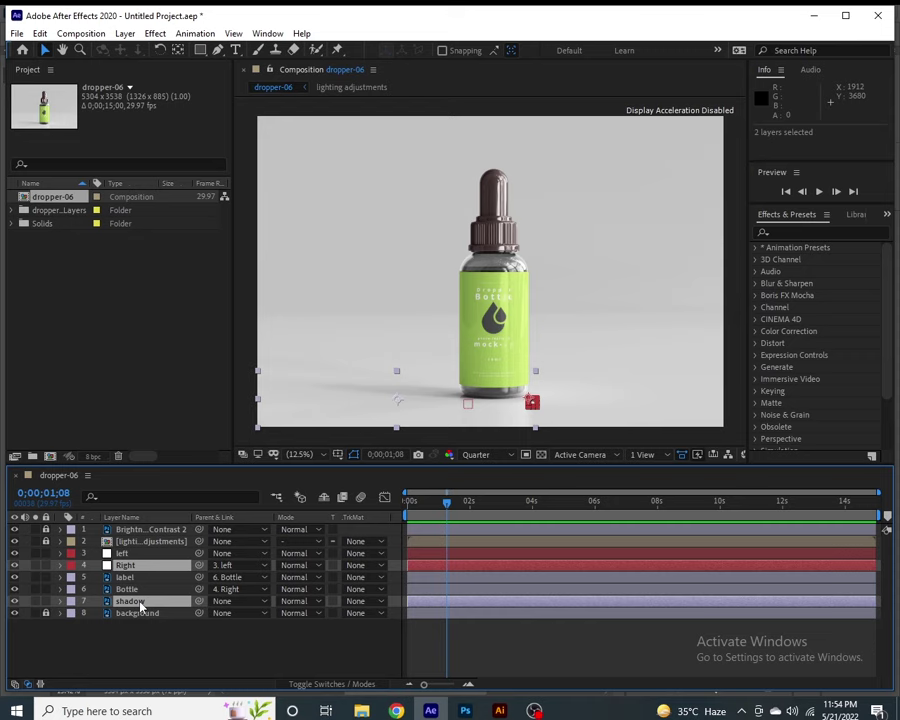
key(p)
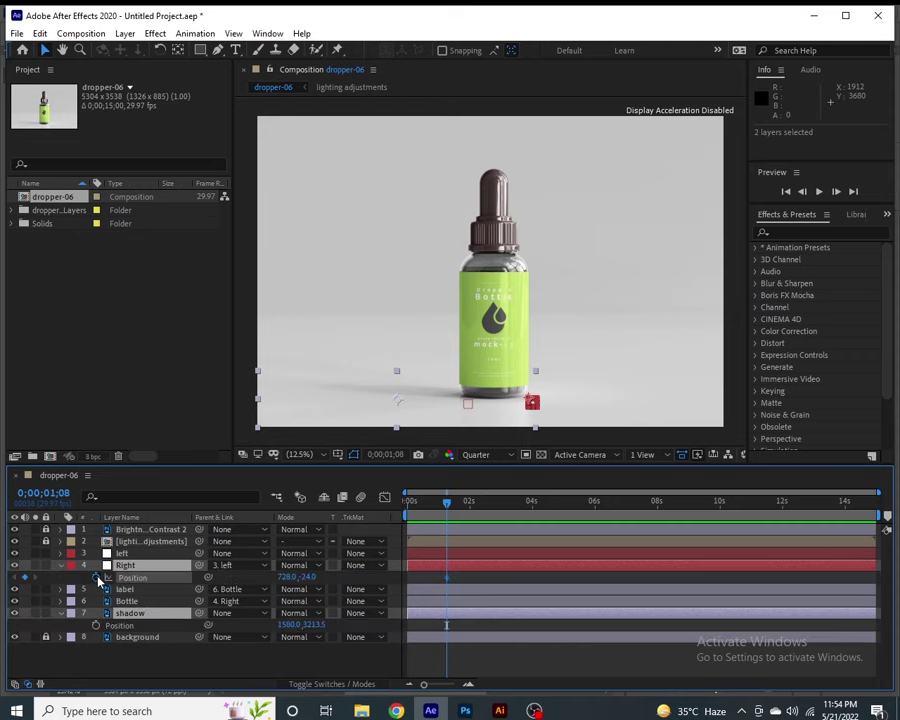
click(96, 577)
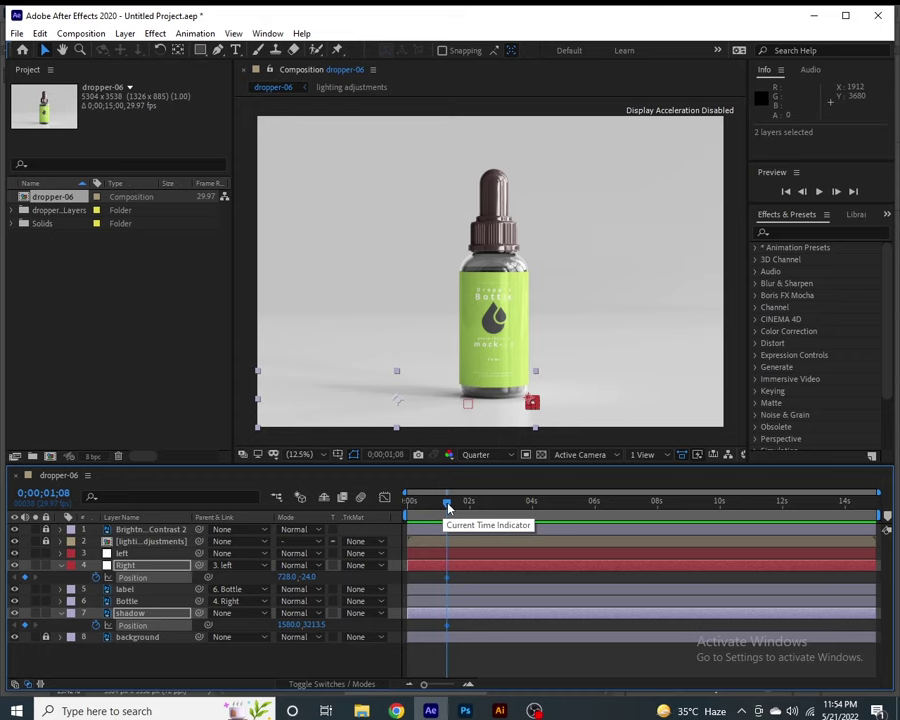
drag(447, 507, 397, 512)
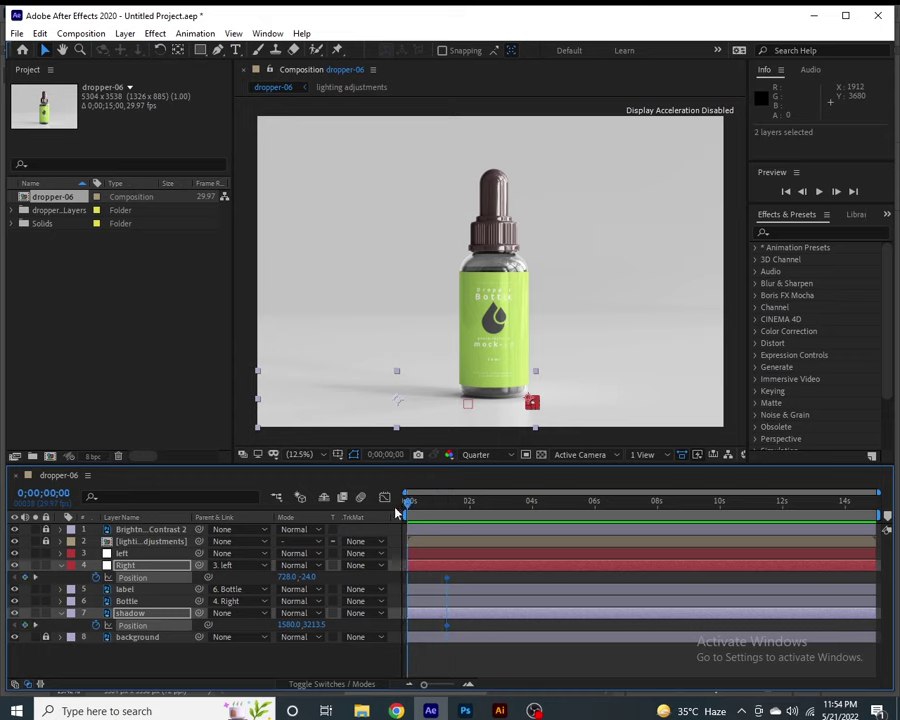
click(533, 402)
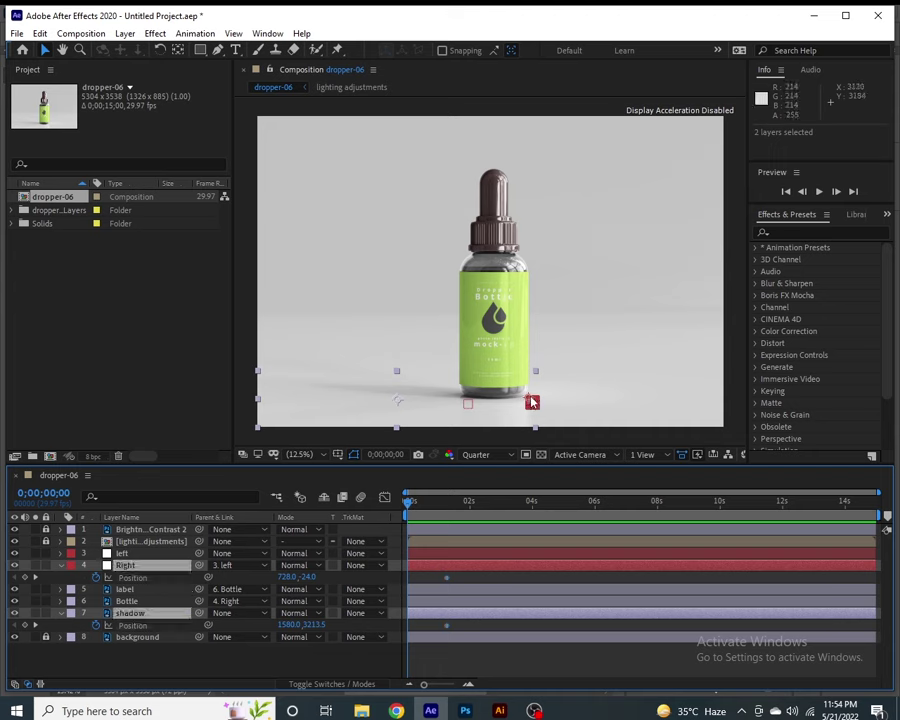
drag(533, 402, 213, 400)
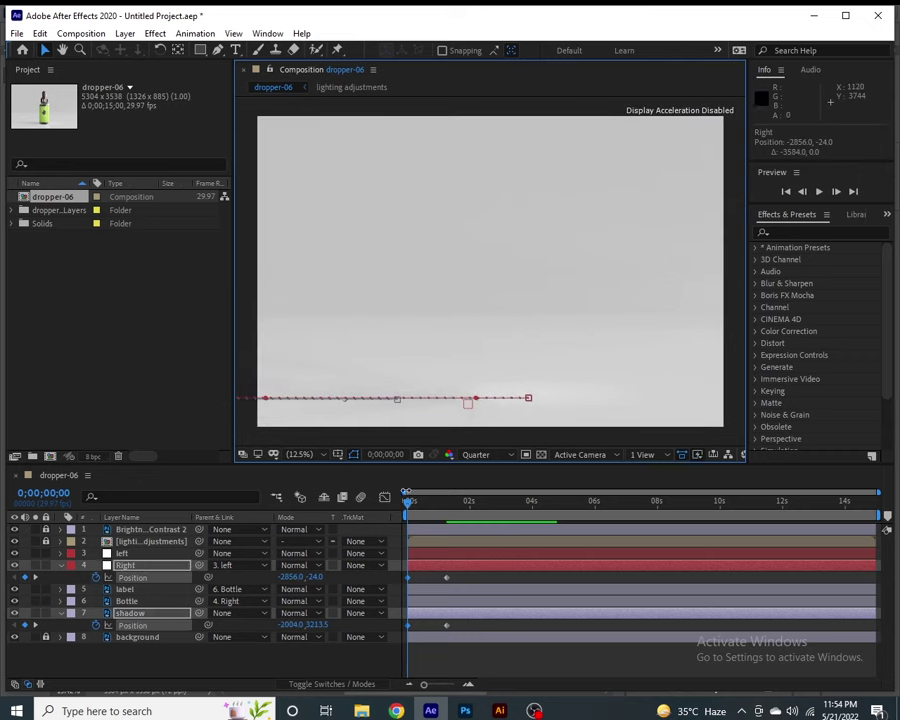
click(446, 501)
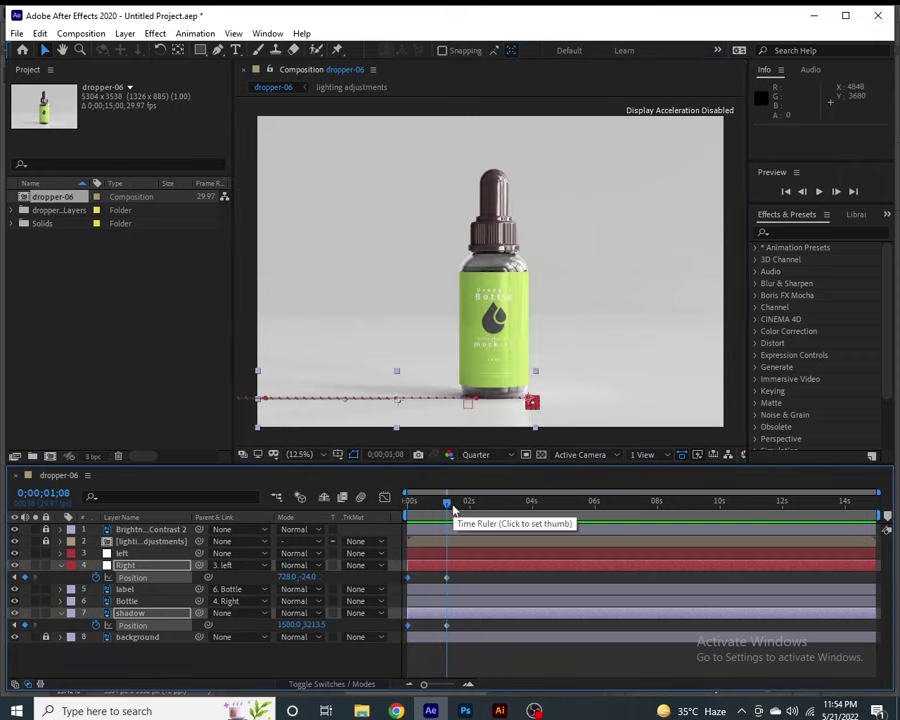
click(116, 590)
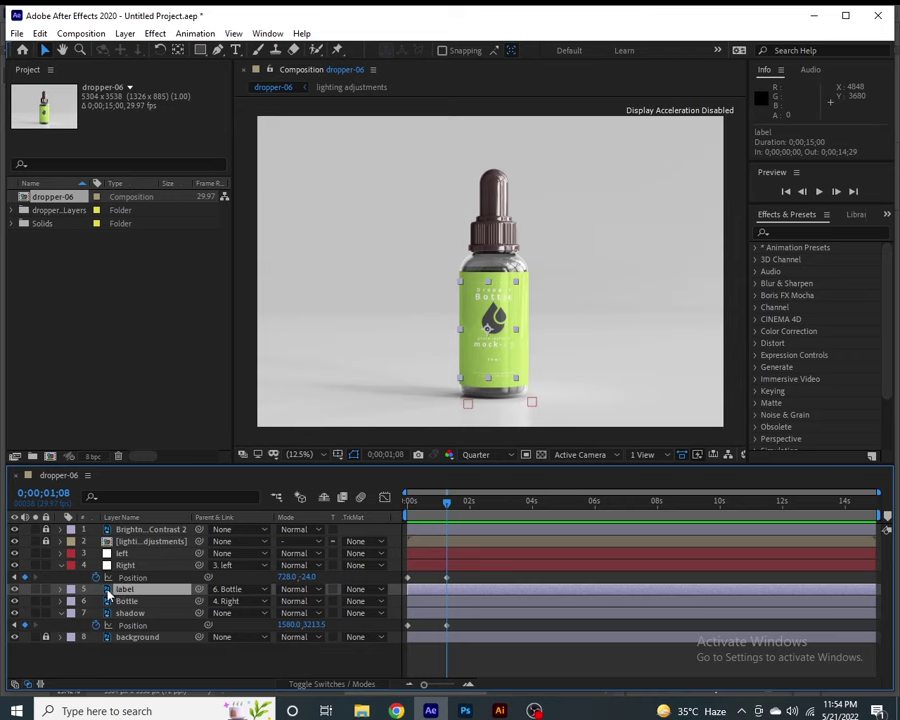
Step: Pre-compose the label layer into label Comp 1 and open it
right_click(108, 595)
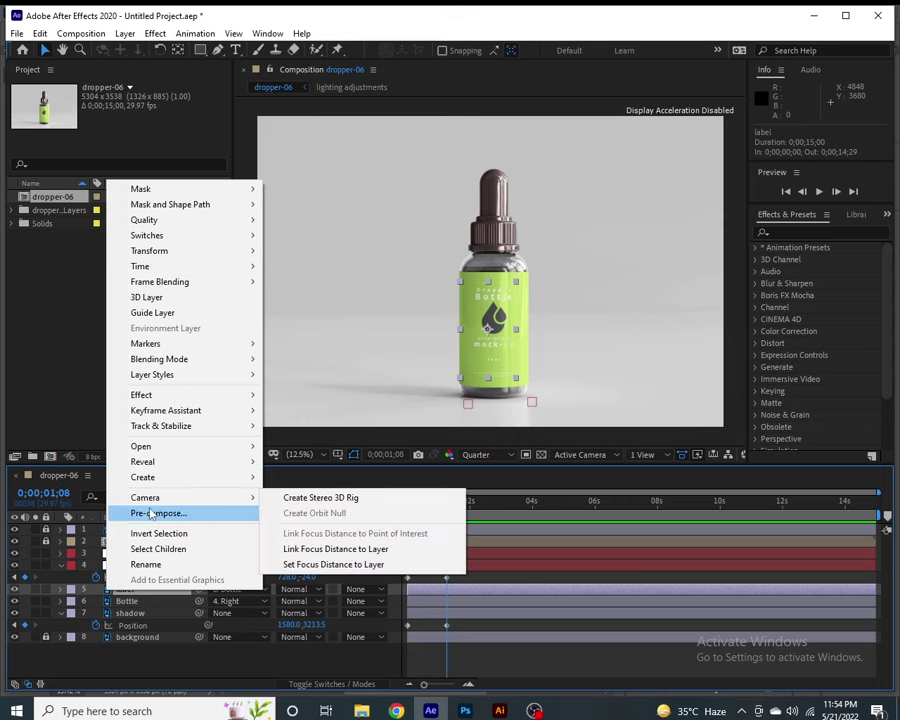
click(152, 514)
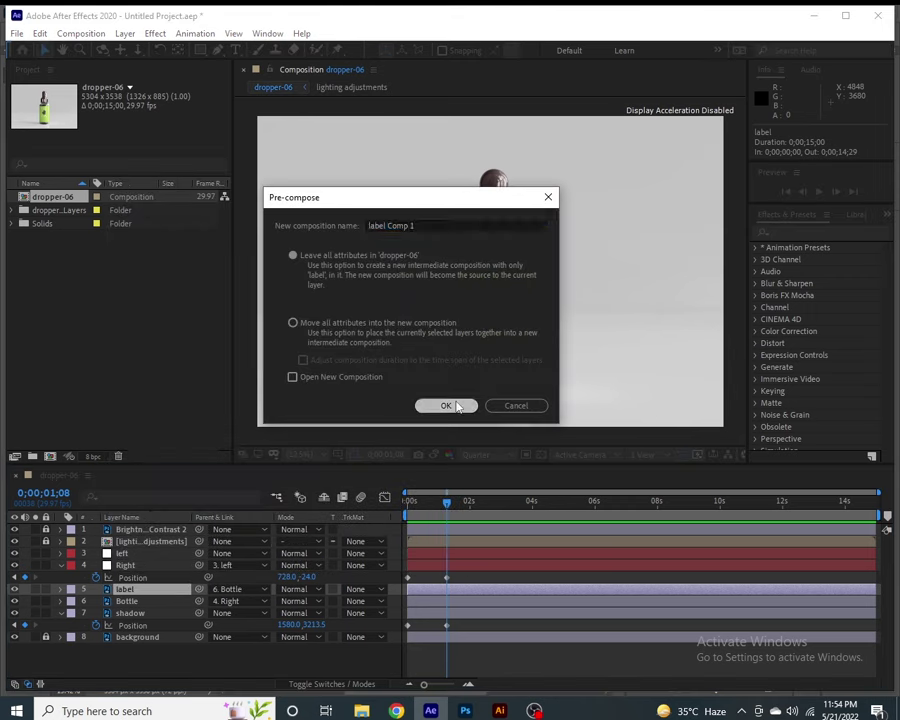
click(457, 404)
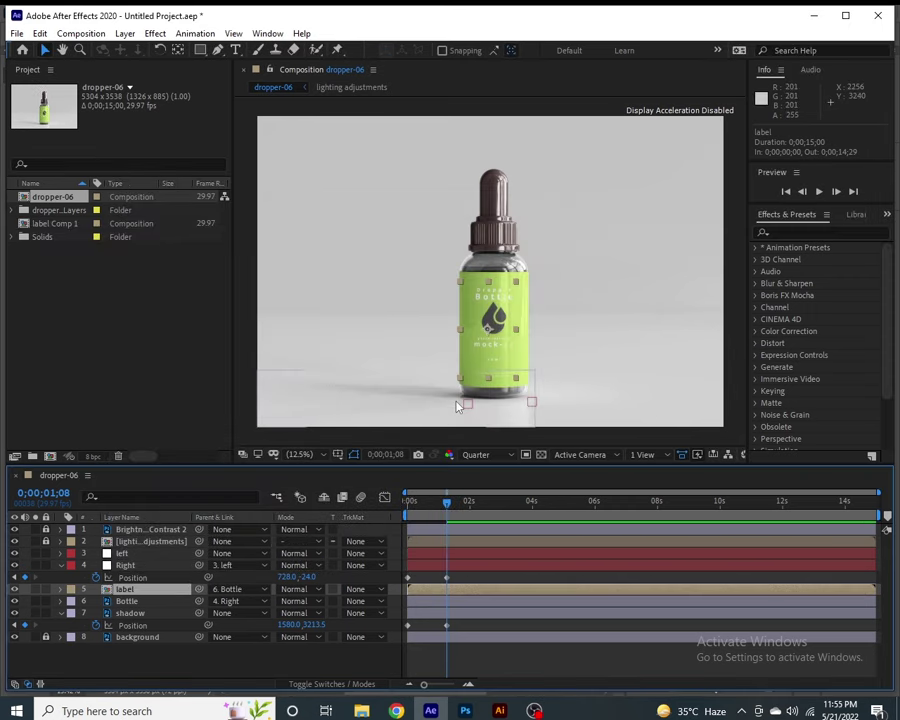
double_click(107, 591)
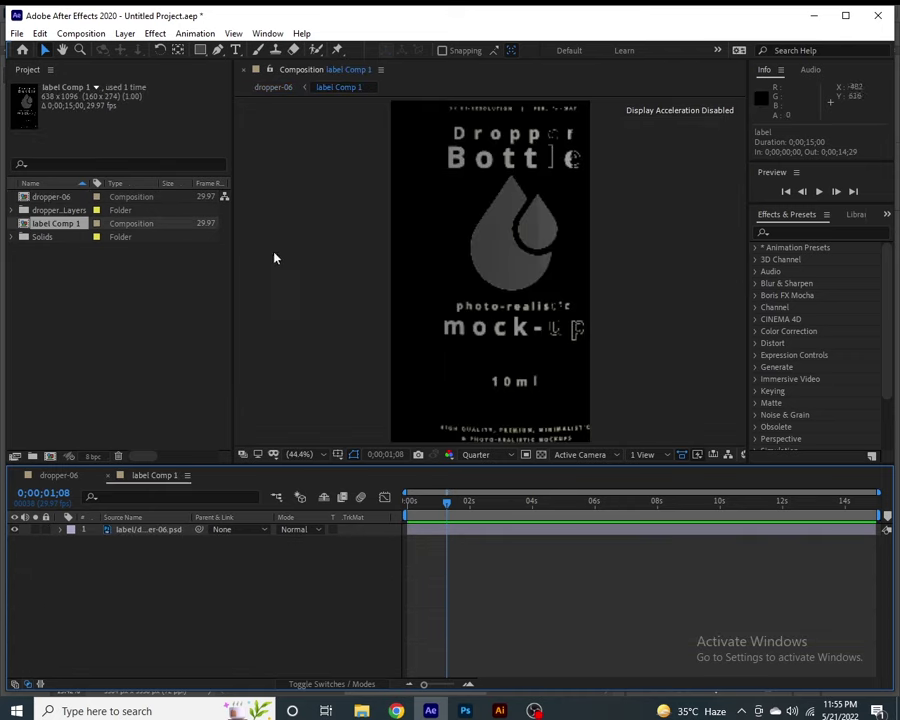
Step: Set label Comp 1's composition size to 4000 × 2000 px
right_click(319, 283)
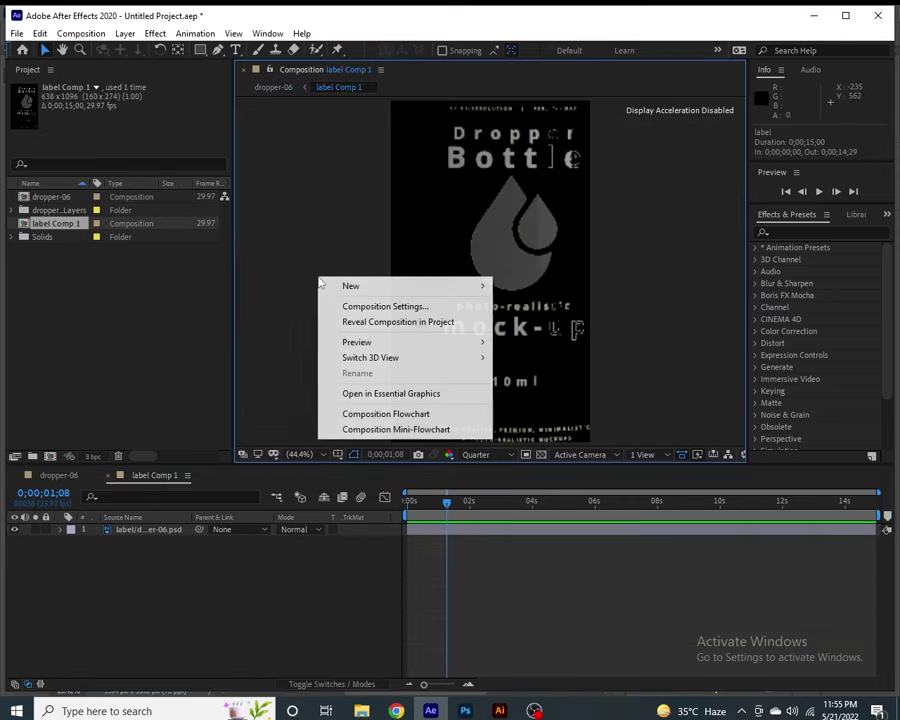
click(370, 308)
click(337, 267)
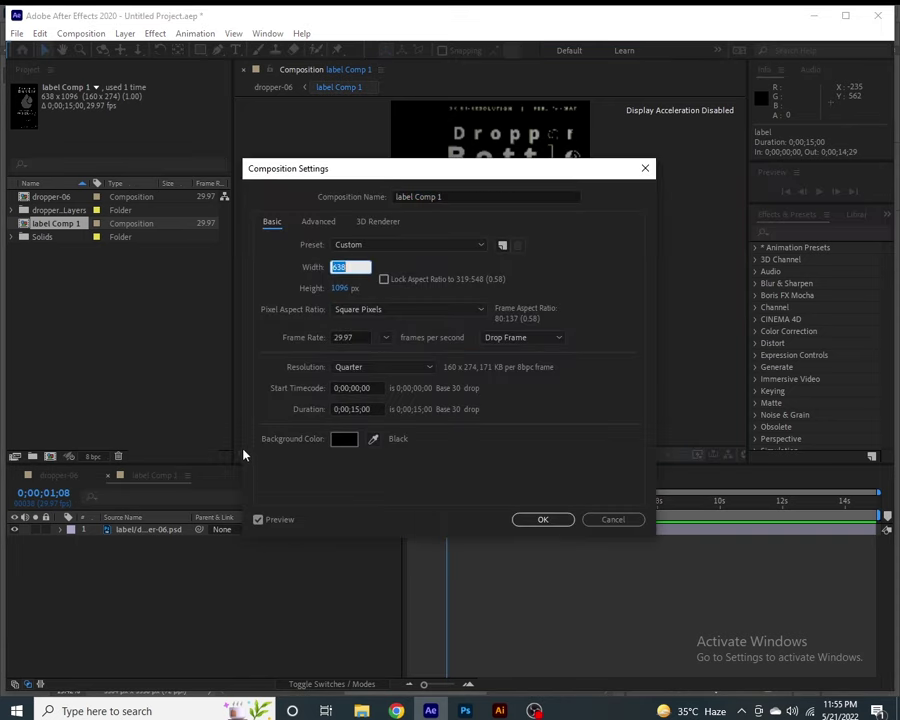
text(400)
text(0)
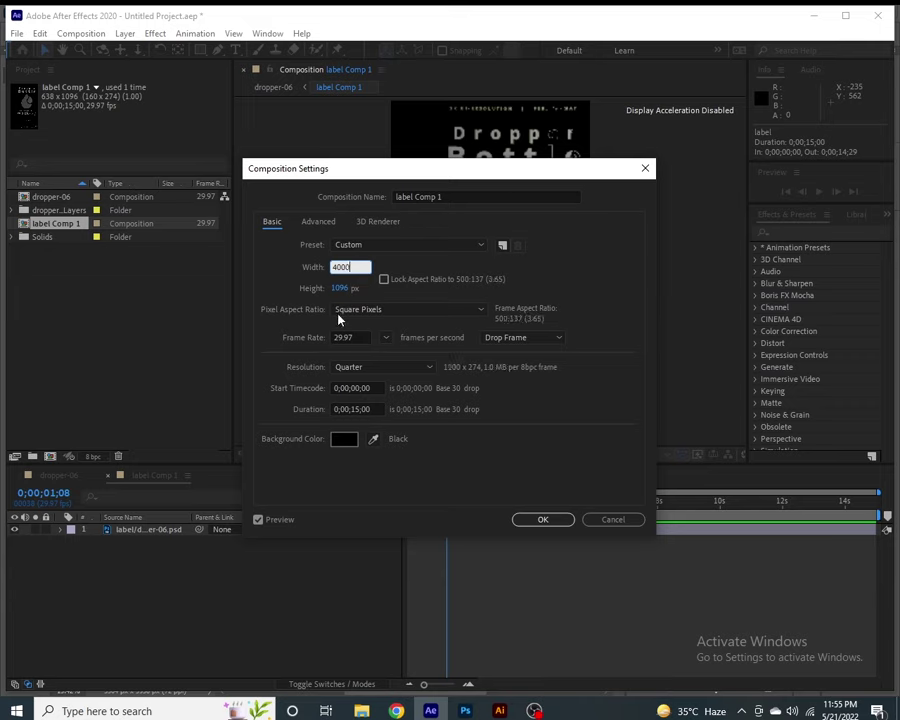
click(339, 289)
text(2)
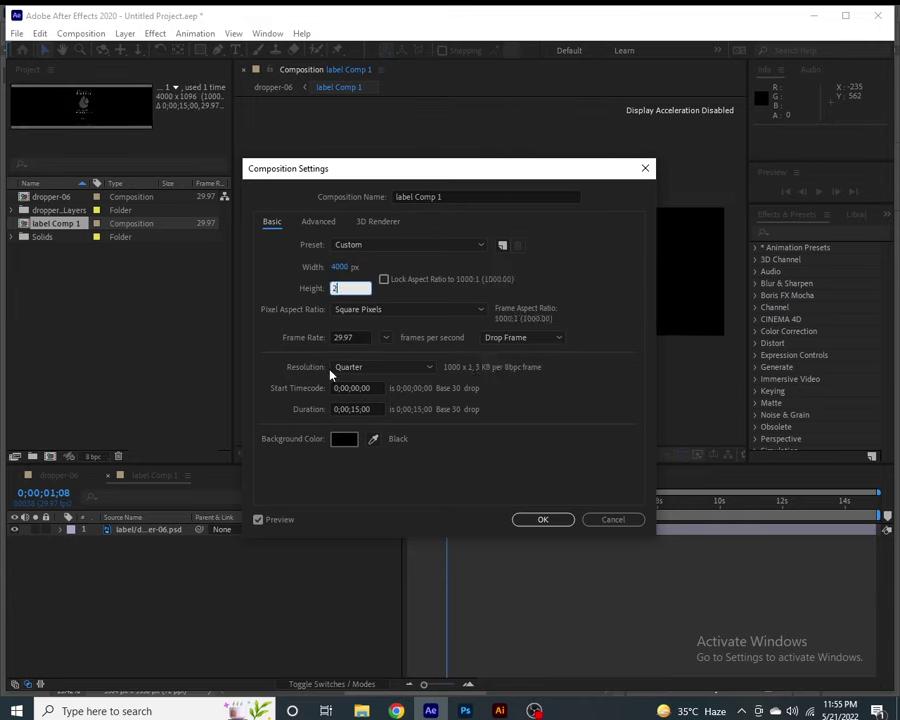
text(000)
click(542, 518)
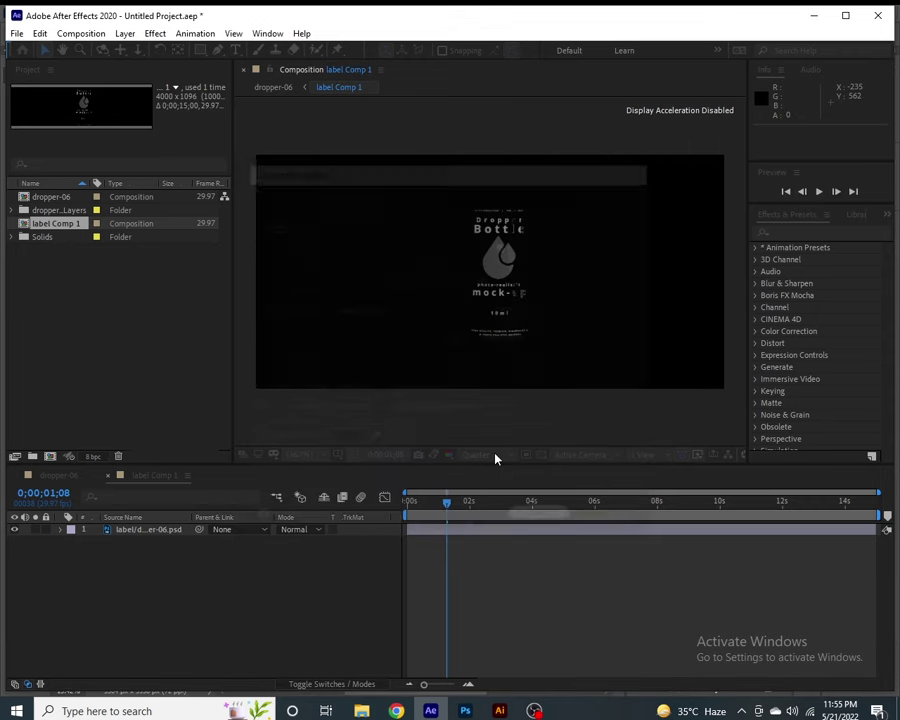
Step: Shift the label left and duplicate it into four copies running across the comp
drag(498, 266, 340, 283)
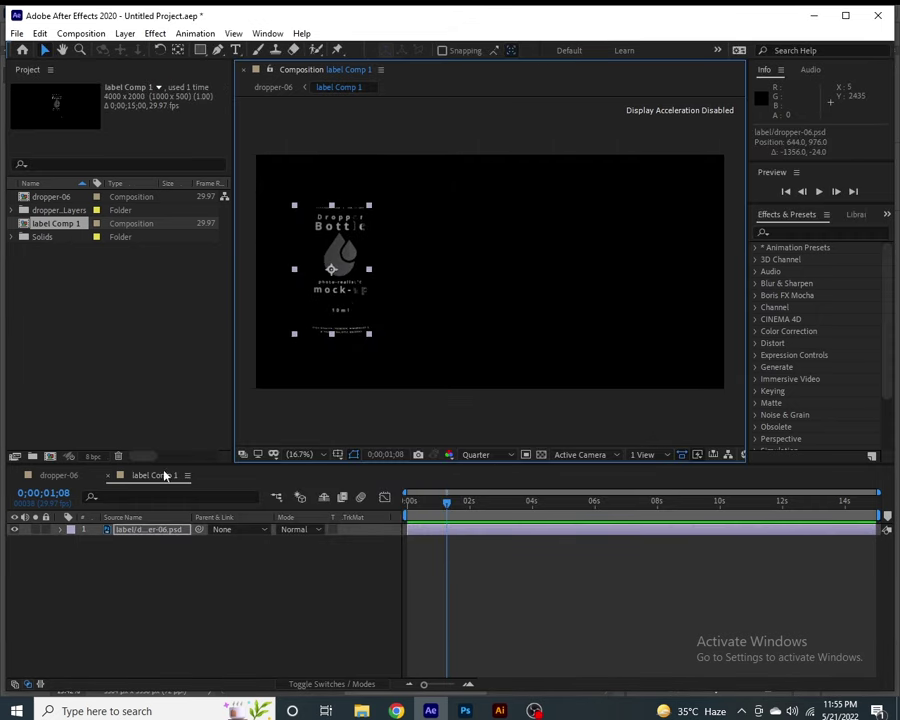
key(ctrl+d)
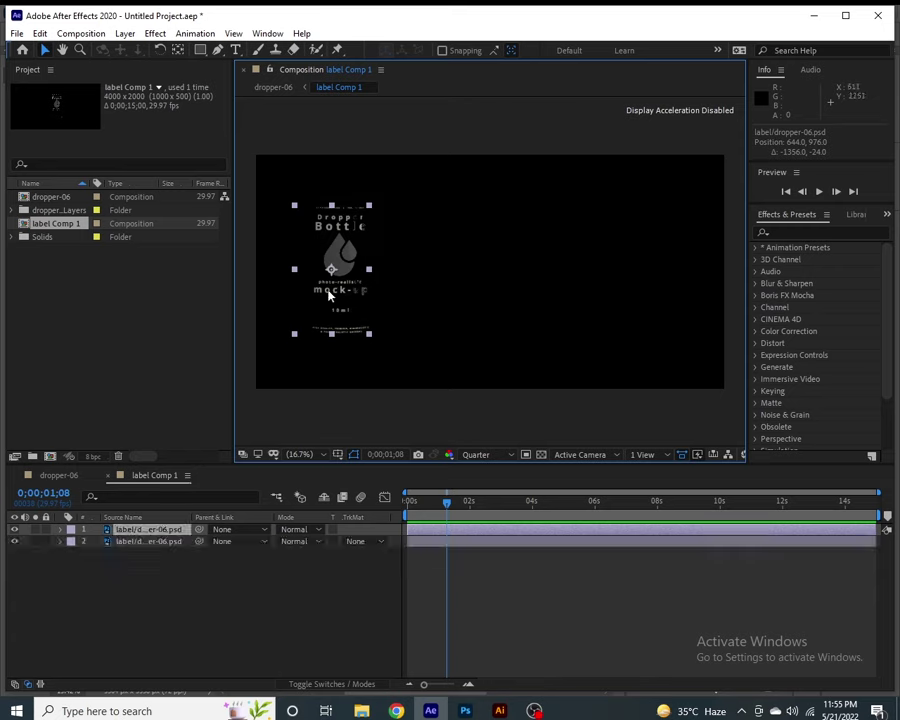
mouse_move(328, 294)
mouse_down()
mouse_move(405, 291)
mouse_move(536, 306)
mouse_up()
key(ctrl+d)
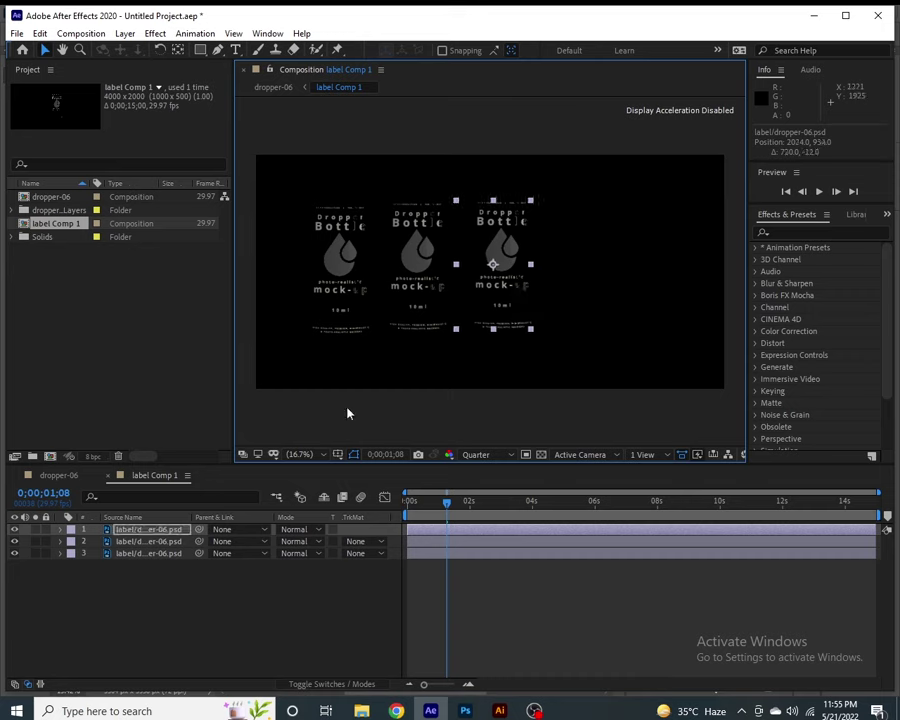
key(ctrl+d)
Step: Distribute the four label copies evenly with tops aligned, then return to dropper-06
drag(509, 297, 567, 304)
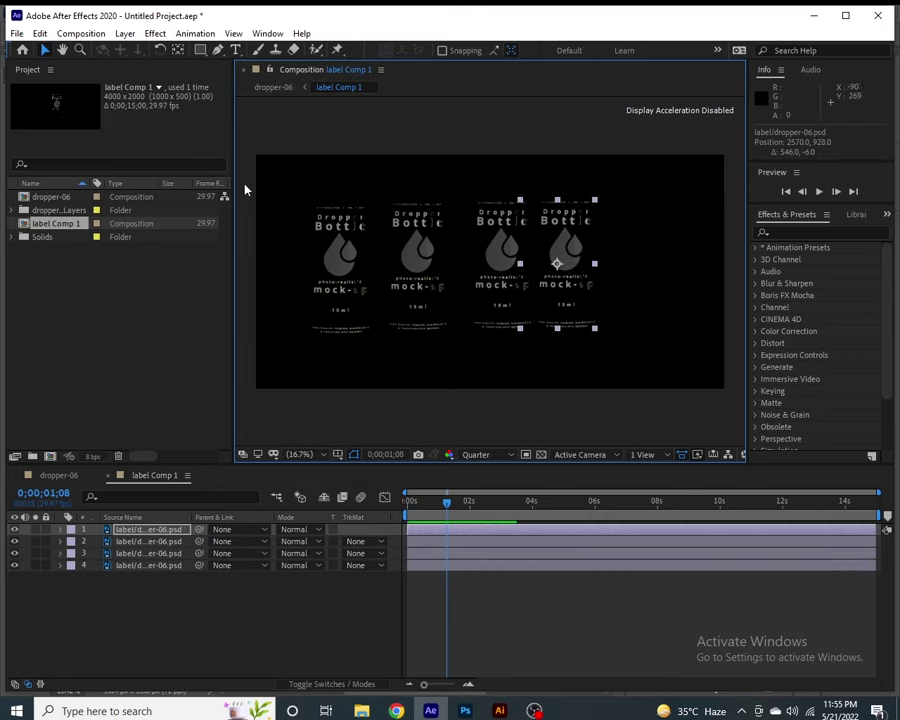
drag(291, 176, 598, 322)
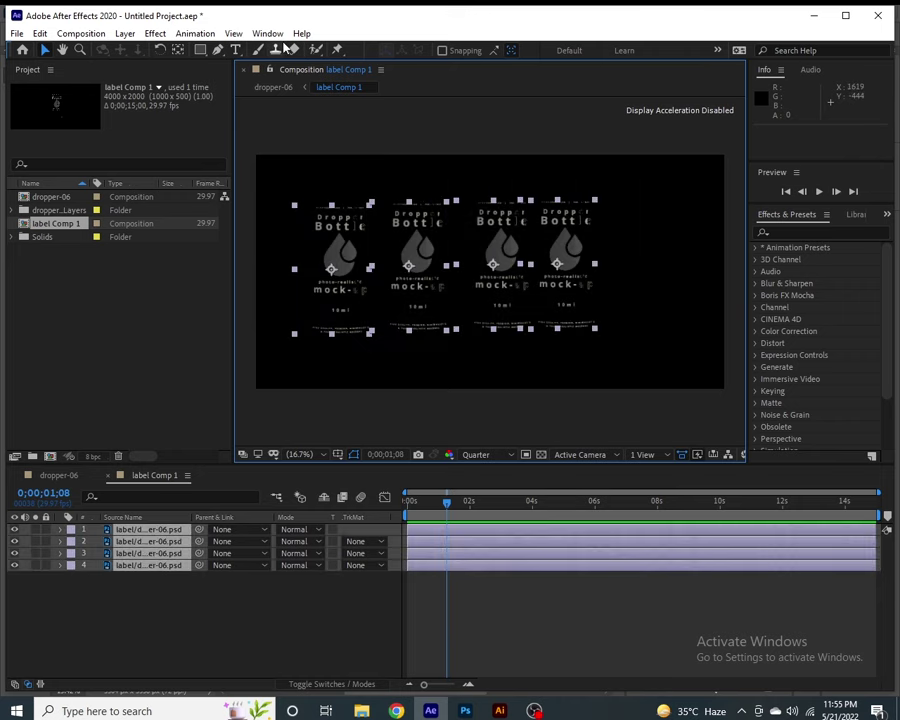
click(267, 33)
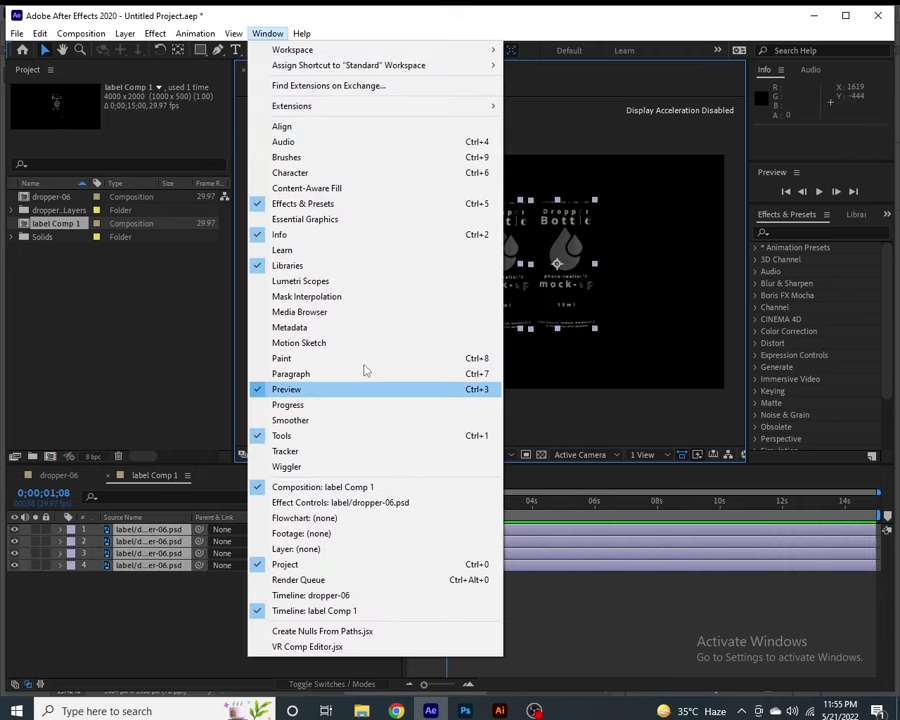
click(360, 127)
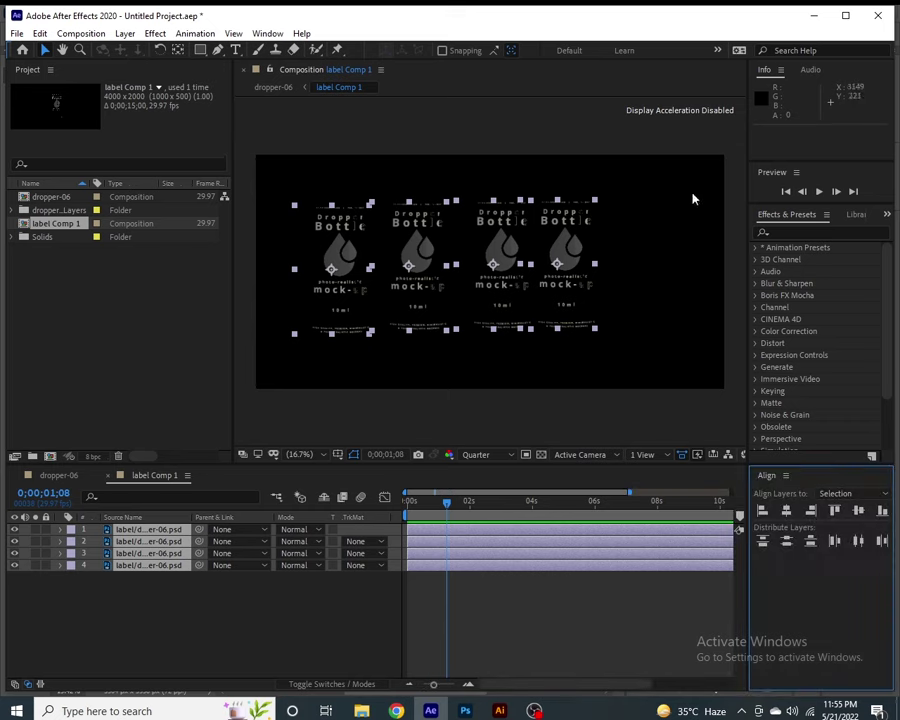
click(861, 541)
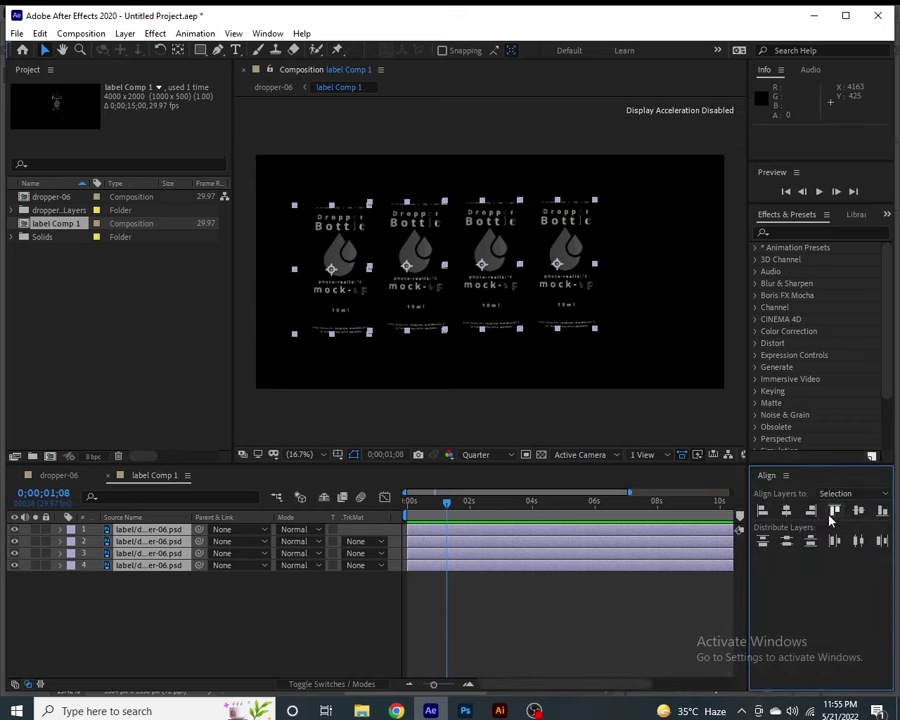
click(835, 511)
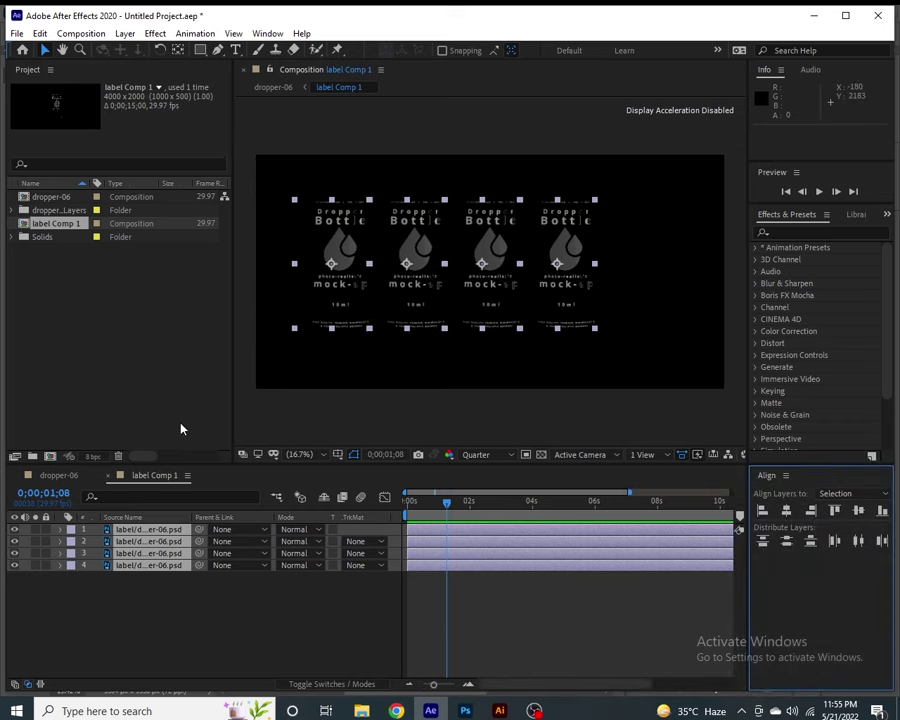
click(55, 476)
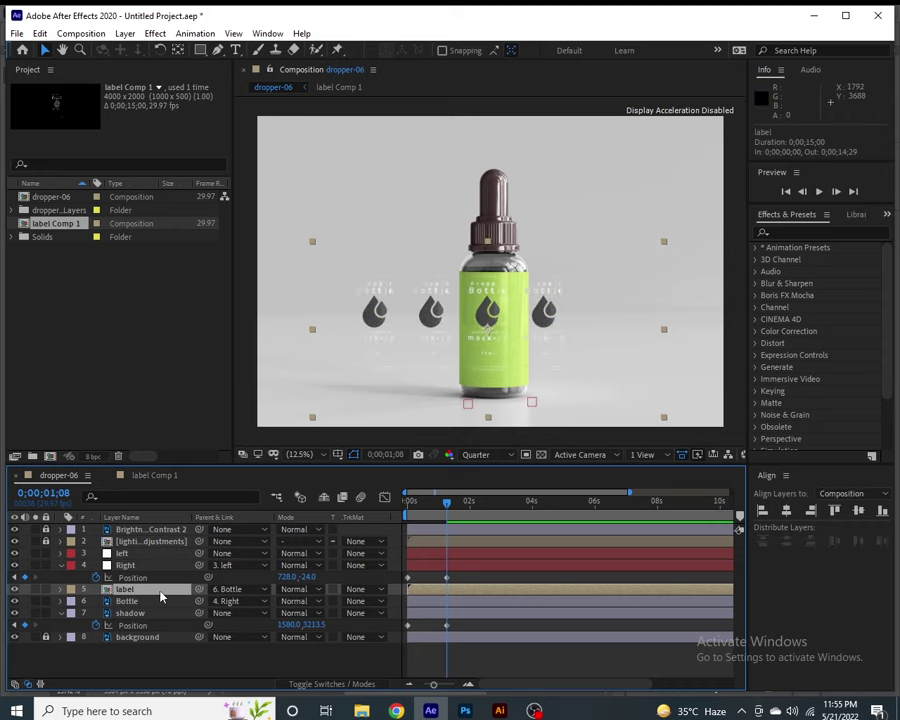
Step: Position the label strip on the bottle and alpha-matte it to a Bottle 2 copy placed above it
mouse_move(546, 311)
mouse_down()
mouse_move(591, 323)
mouse_move(536, 331)
mouse_up()
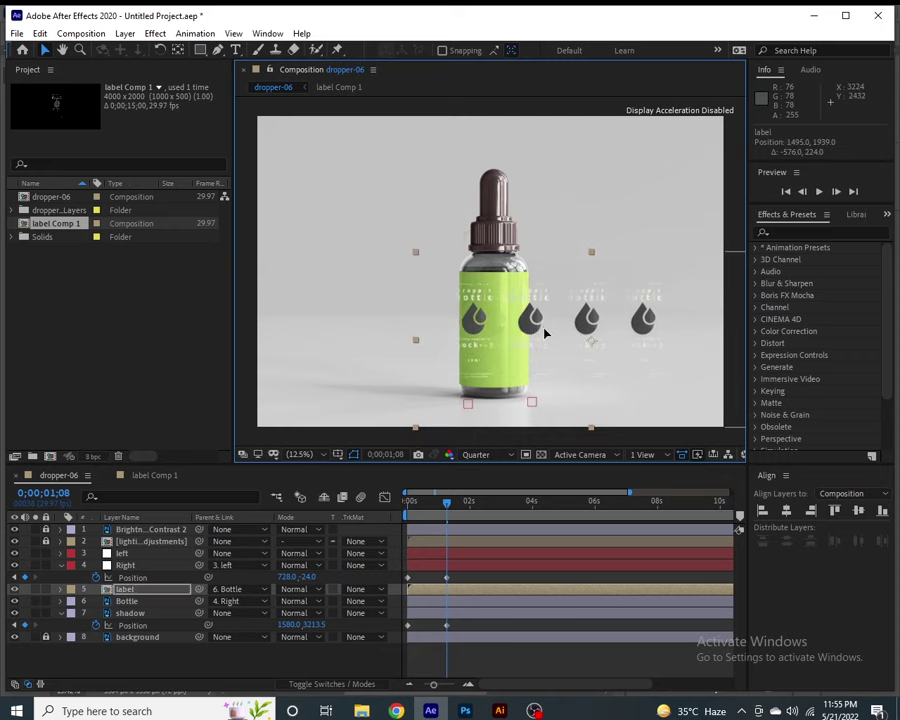
drag(536, 331, 540, 341)
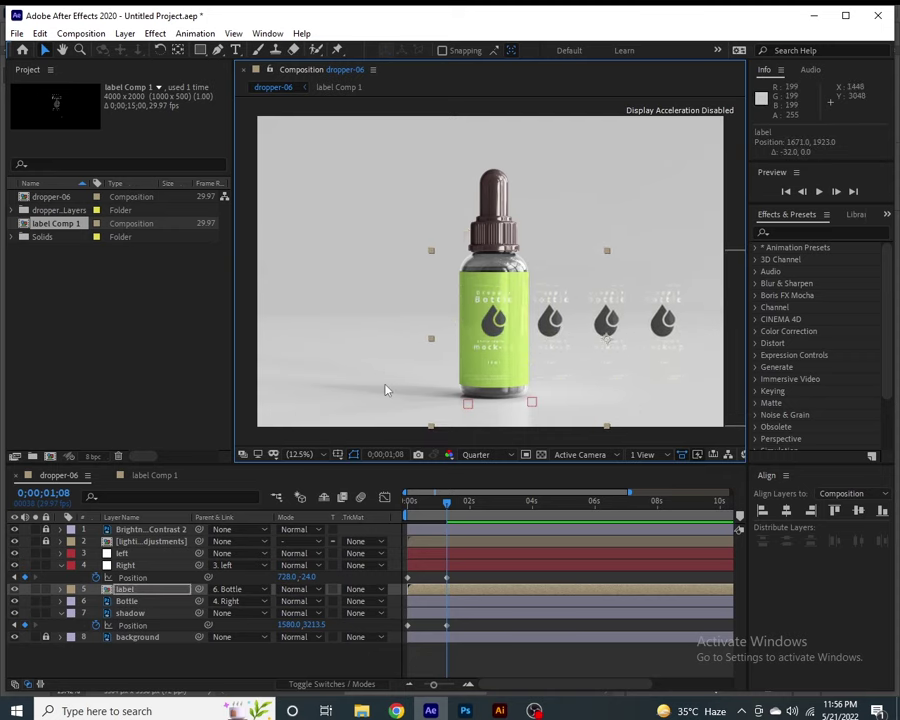
click(150, 604)
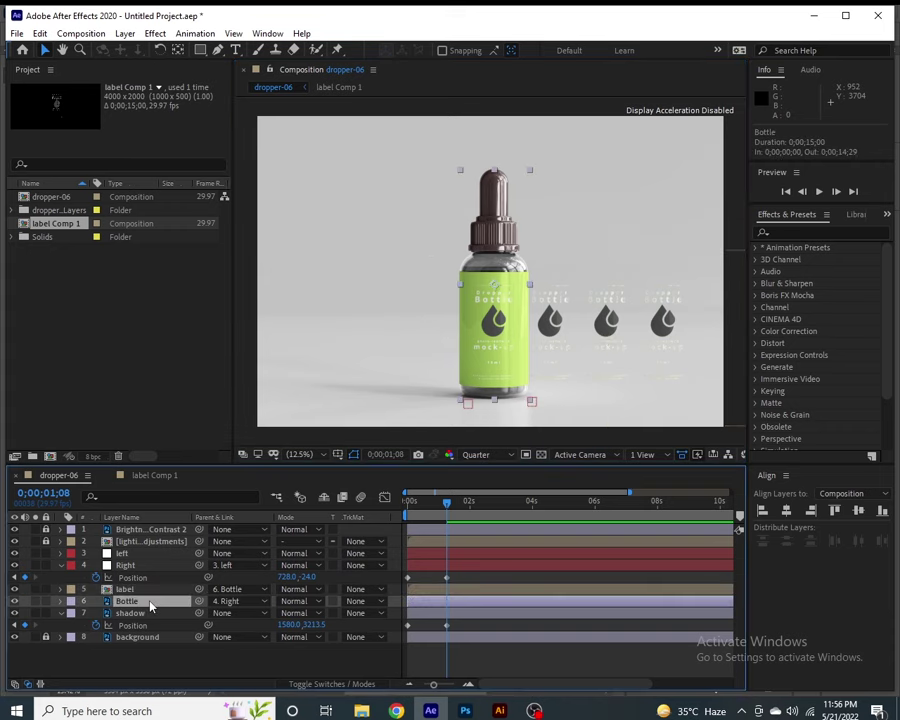
key(ctrl+d)
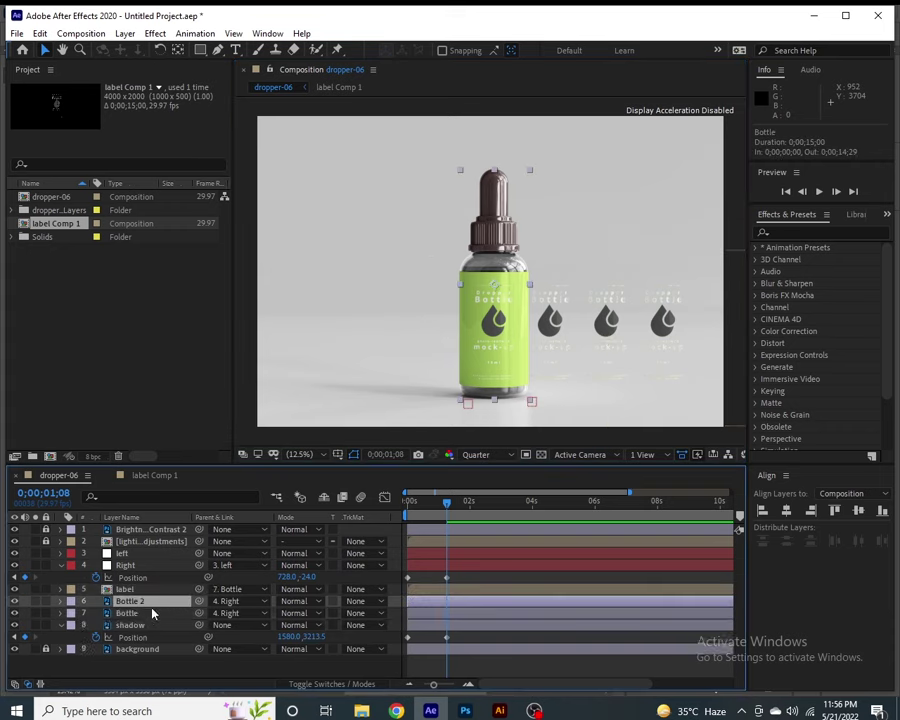
drag(153, 605, 153, 590)
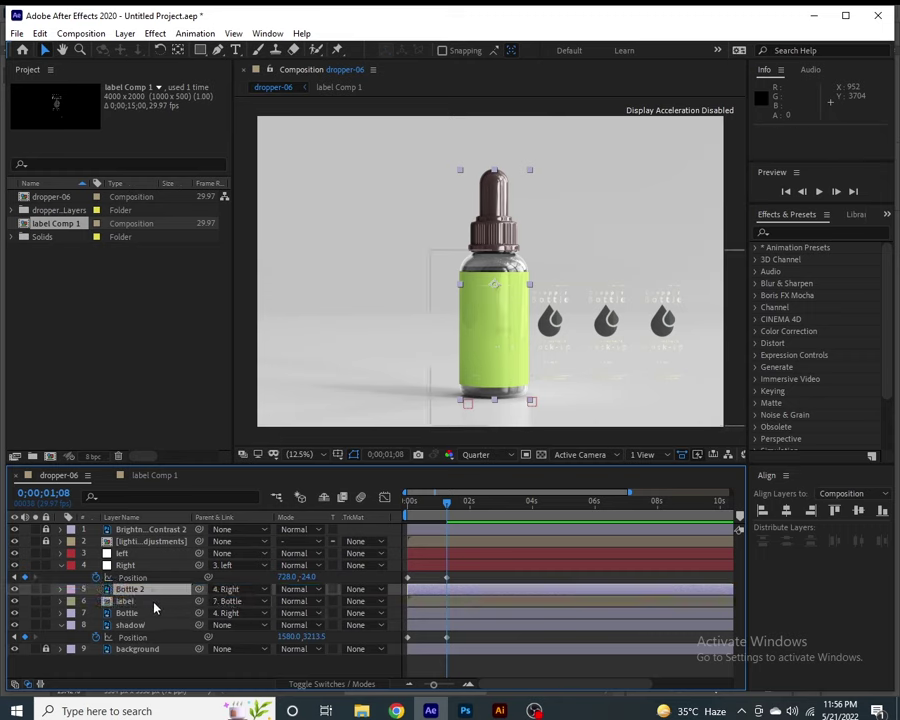
click(153, 602)
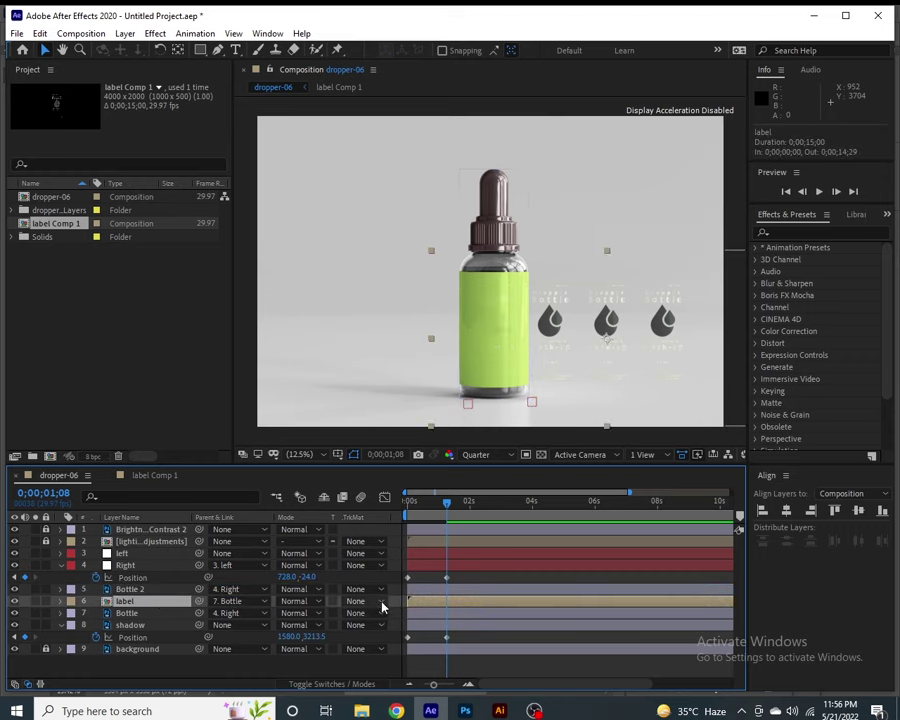
click(381, 605)
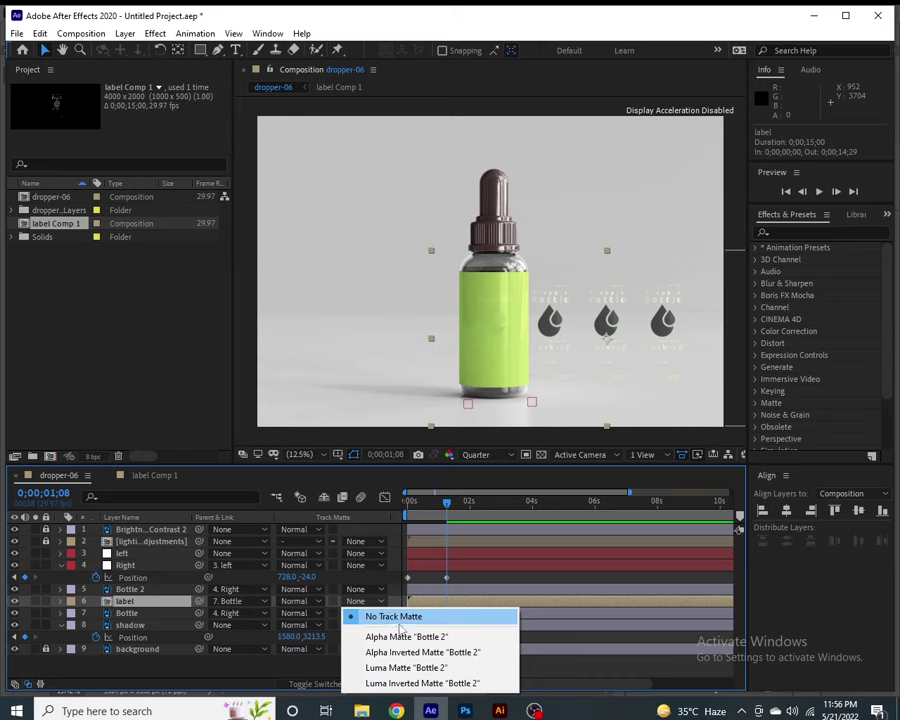
click(490, 644)
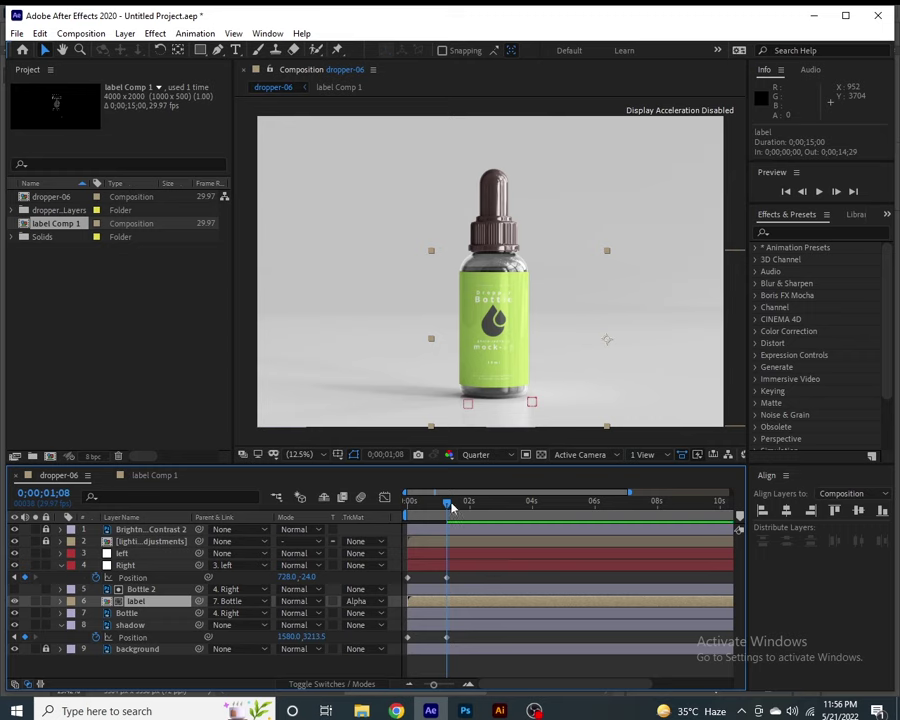
Step: Add a Position keyframe to the label at 0;00;01;08 and move the playhead earlier
click(142, 603)
key(p)
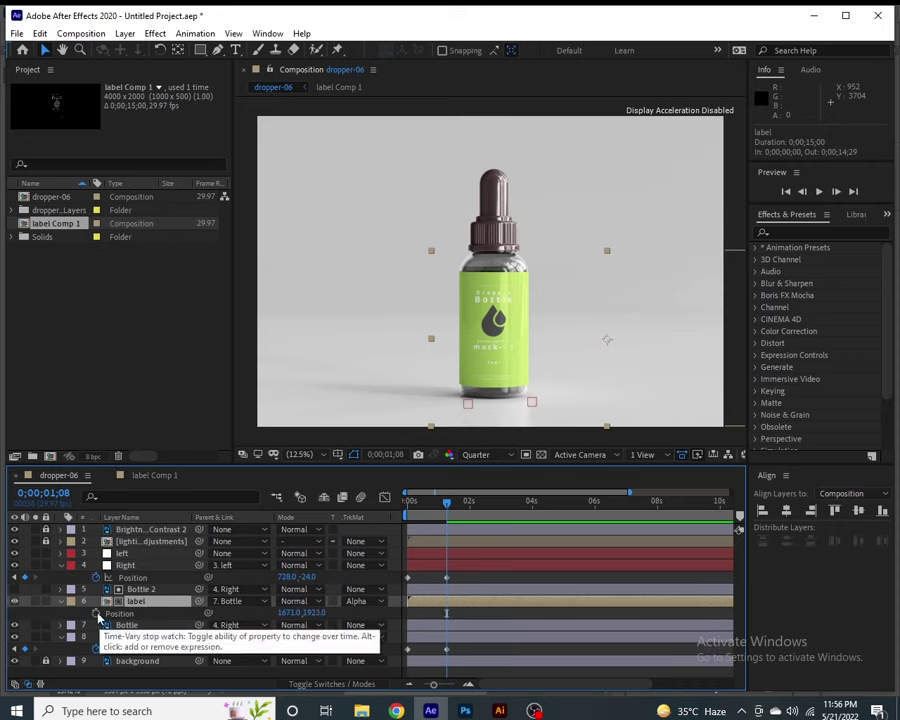
click(97, 614)
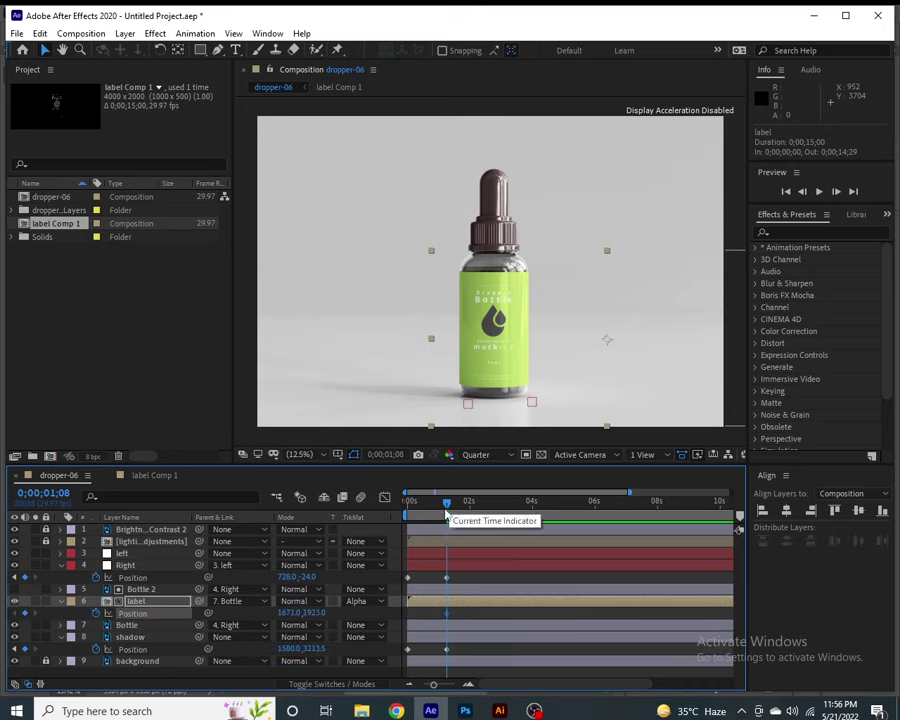
drag(446, 507, 395, 503)
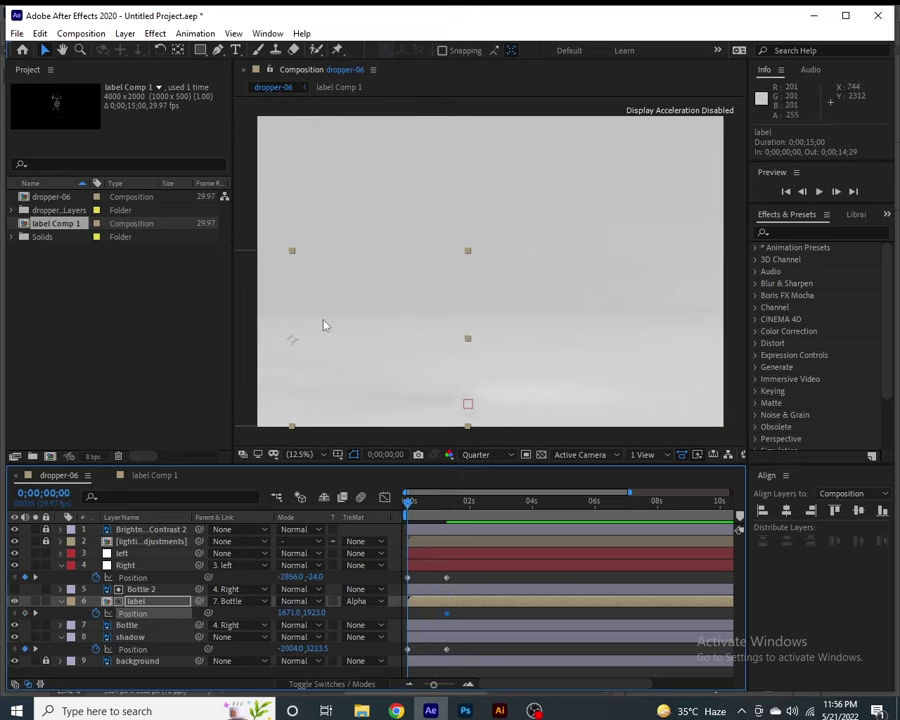
Step: At frame 0, move the label left onto the off-screen bottle and preview the slide-in
scroll(322, 325, down, 1)
drag(272, 320, 414, 322)
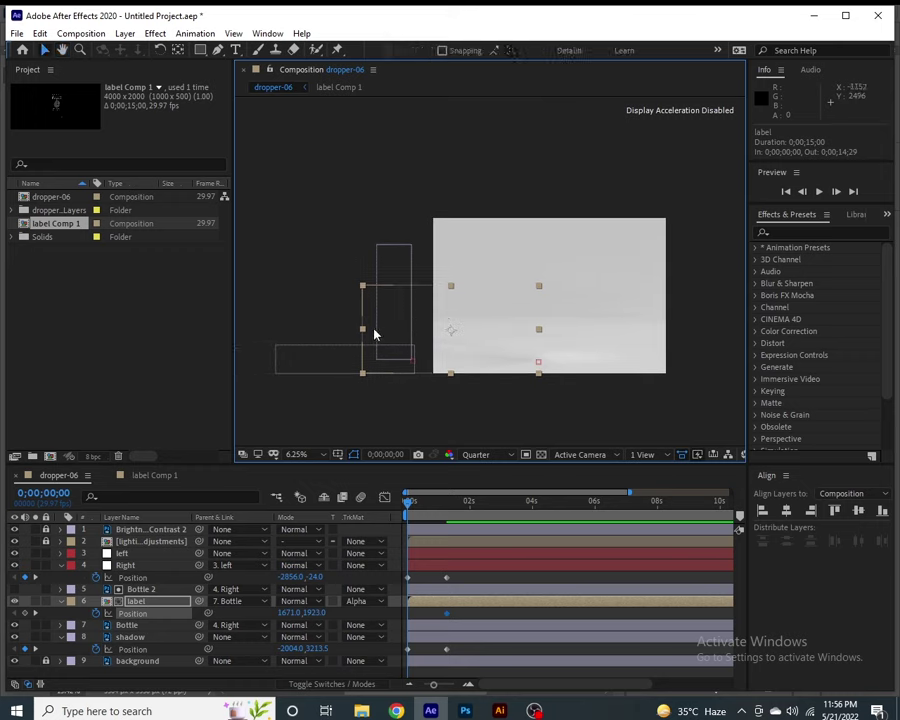
click(400, 330)
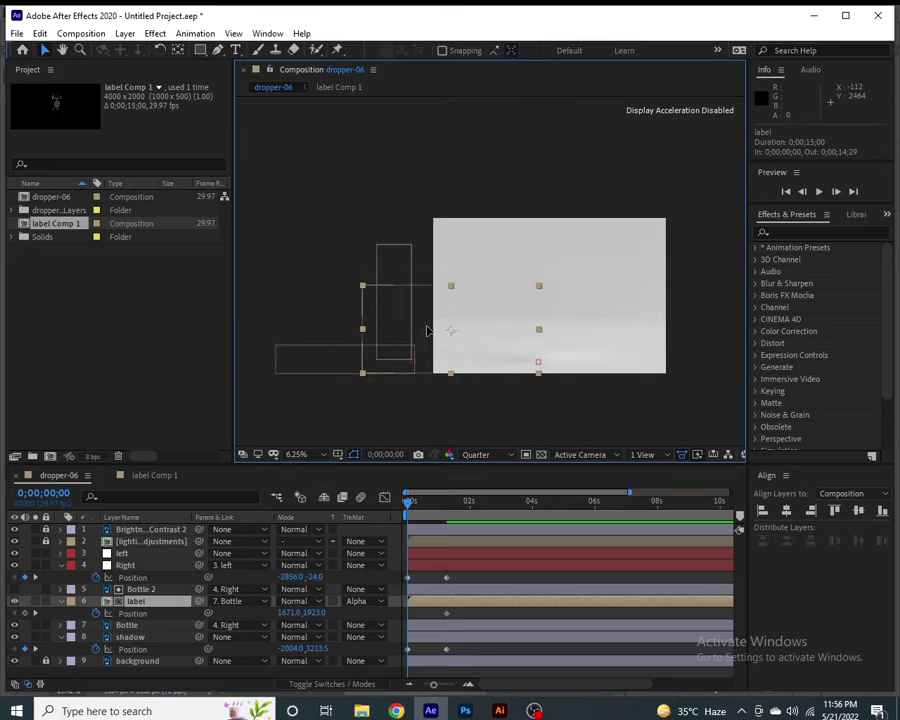
drag(427, 331, 368, 325)
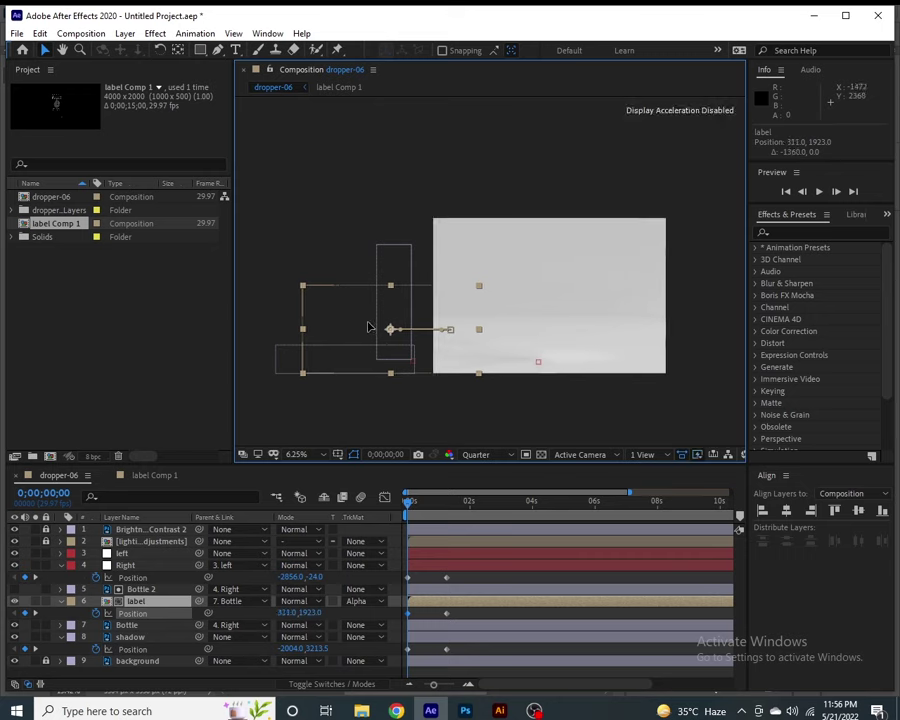
key(space)
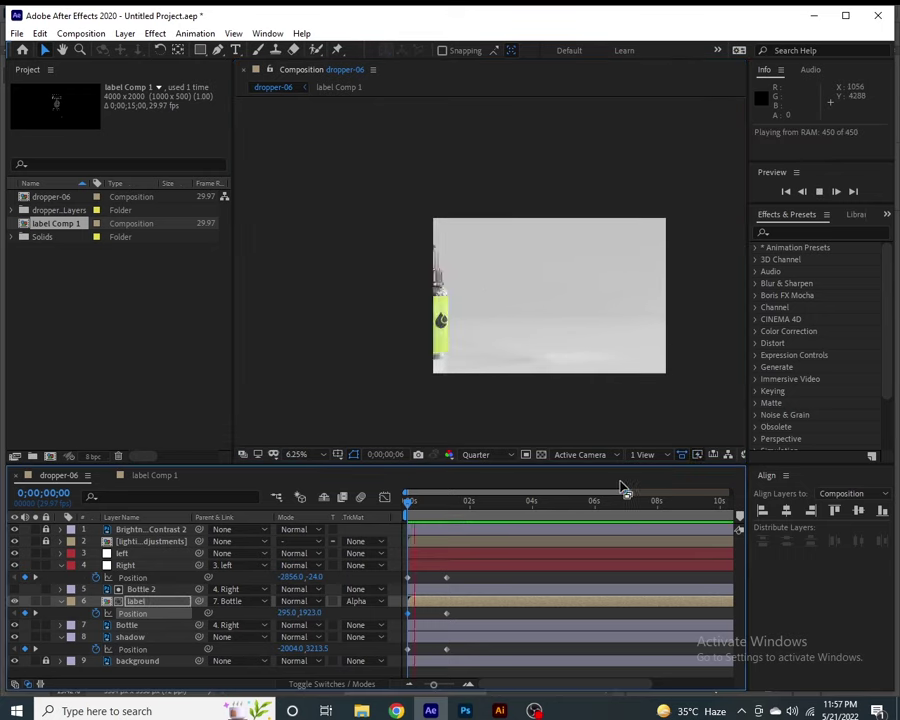
key(space)
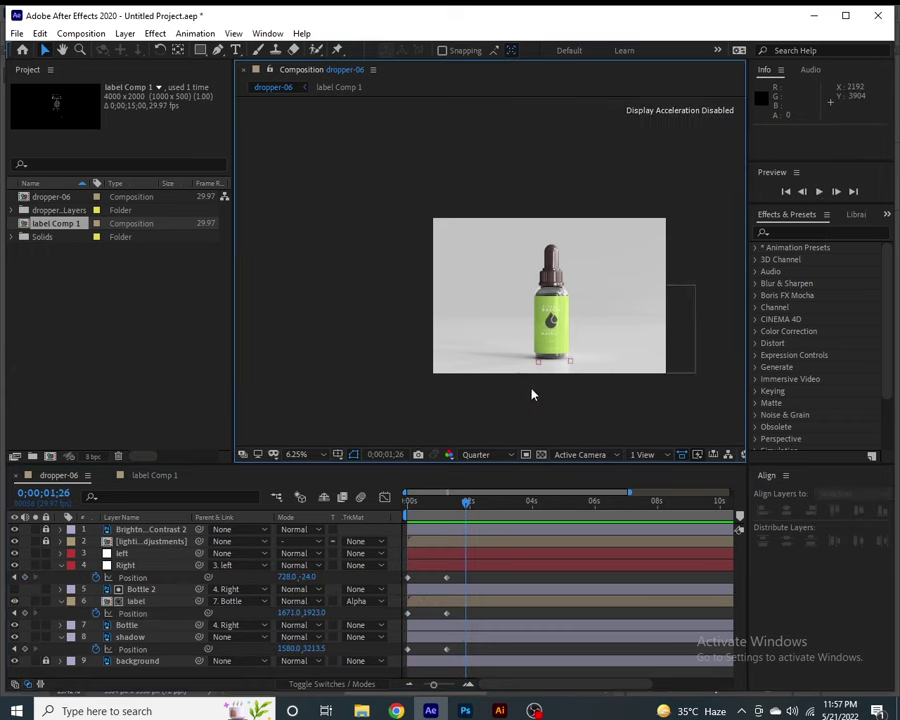
Step: Zoom back in on the bottle to check the label's placement
scroll(540, 375, up, 1)
mouse_move(560, 370)
mouse_down()
mouse_move(543, 335)
mouse_move(483, 310)
mouse_up()
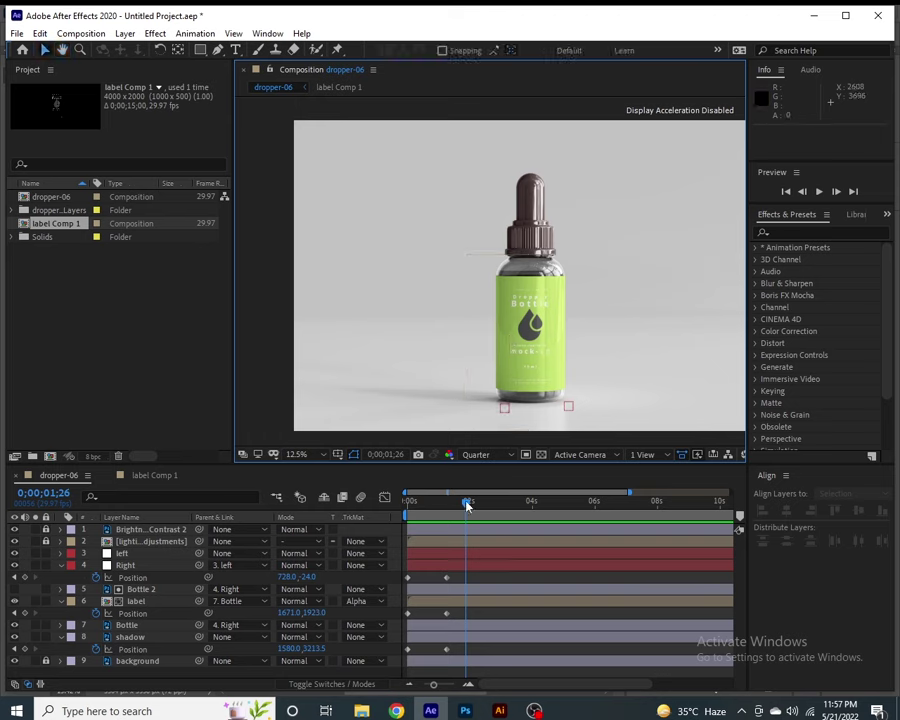
drag(466, 502, 448, 514)
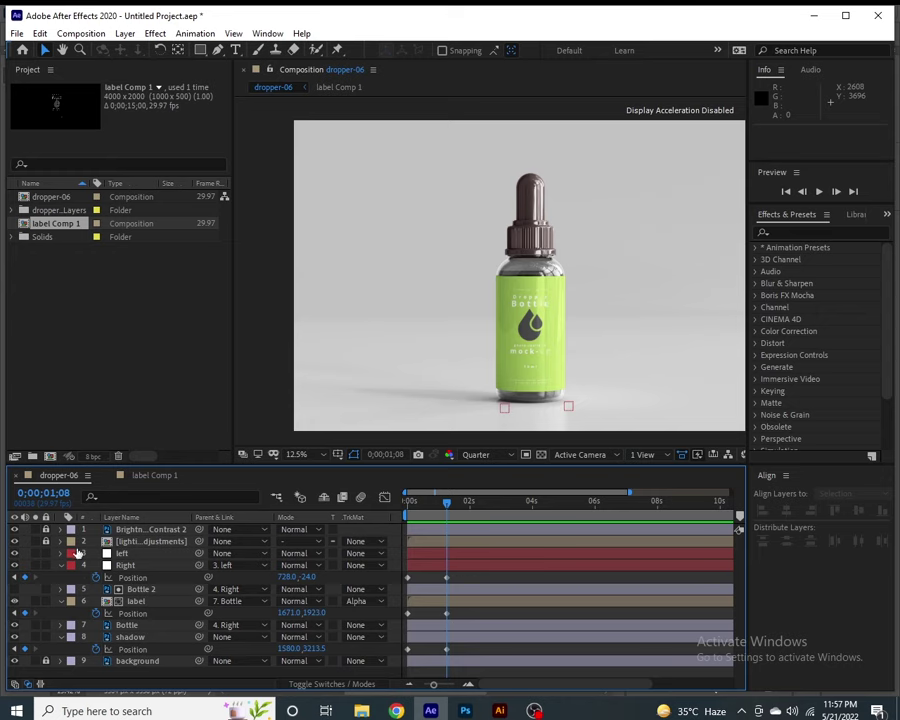
Step: Keyframe the Right null's Rotation at about 5° at 0;00;01;03
click(125, 566)
key(shift+r)
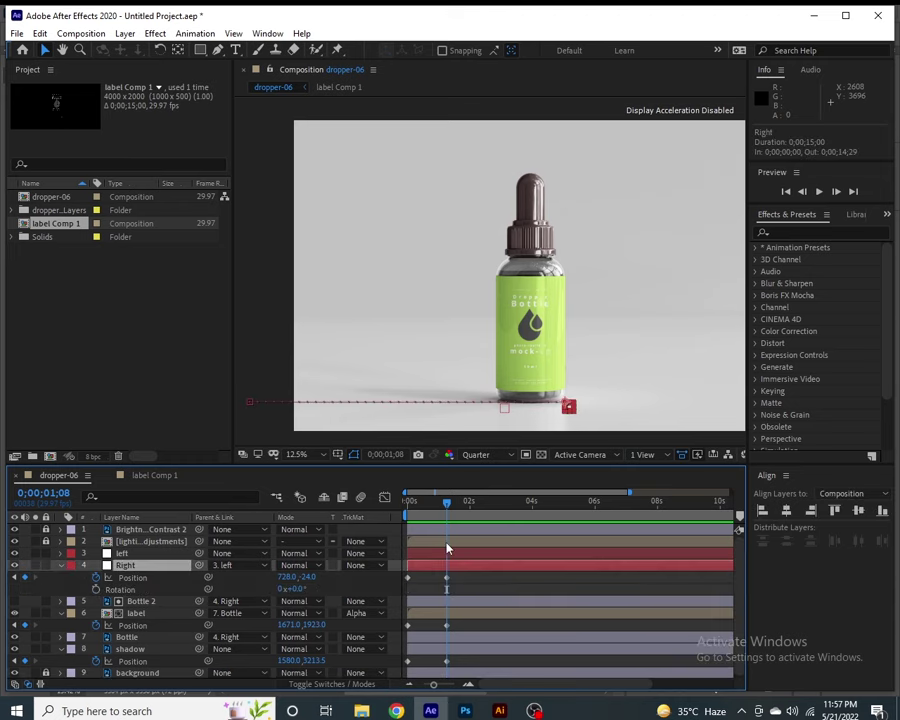
key(Page_Up)
key(Page_Up)
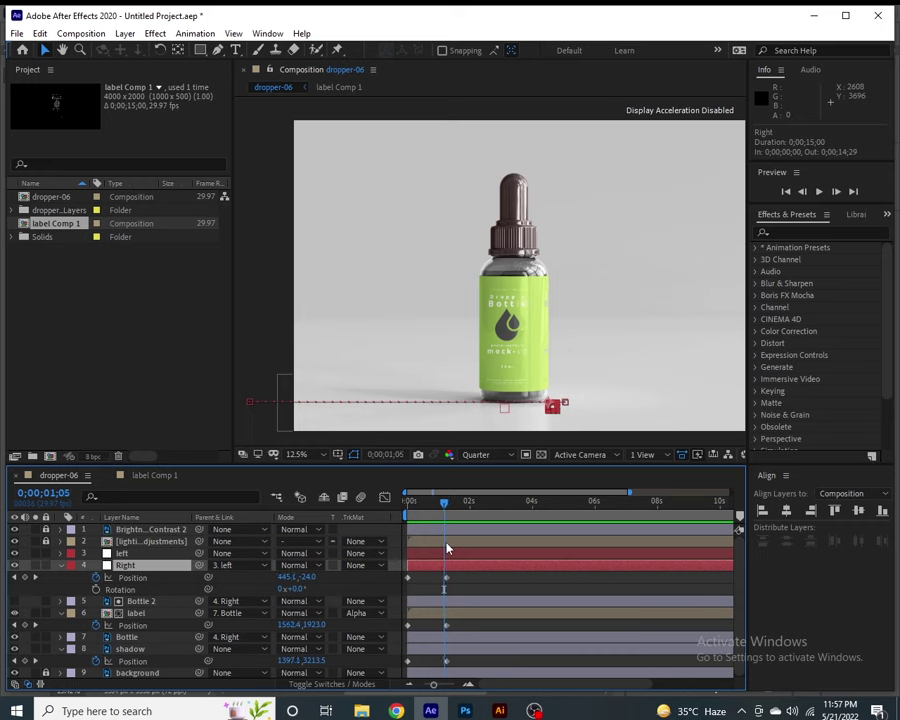
key(Page_Up)
key(Page_Up)
key(Page_Up)
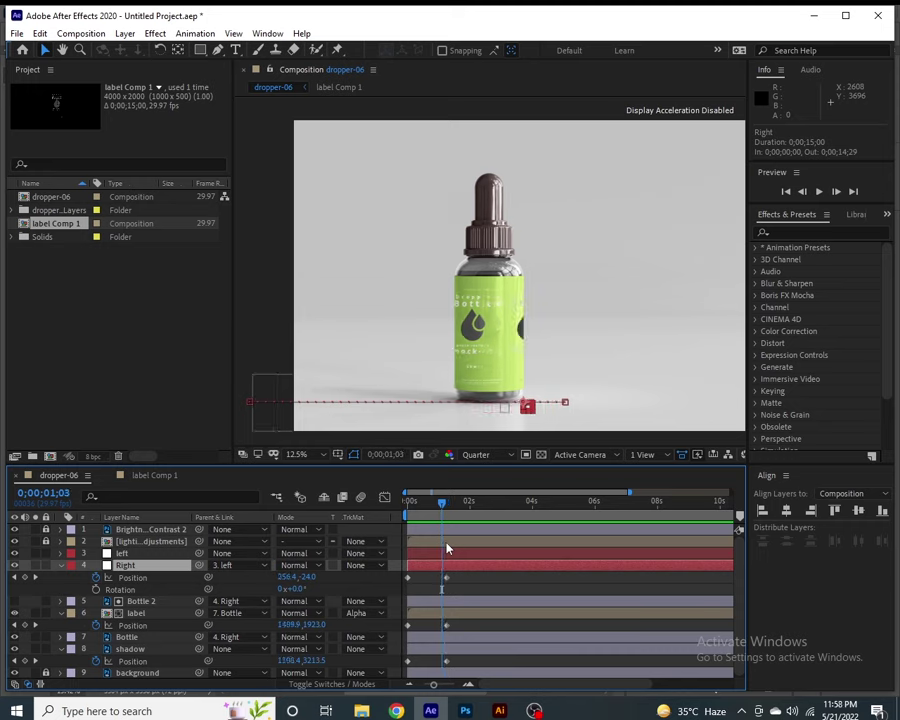
click(96, 589)
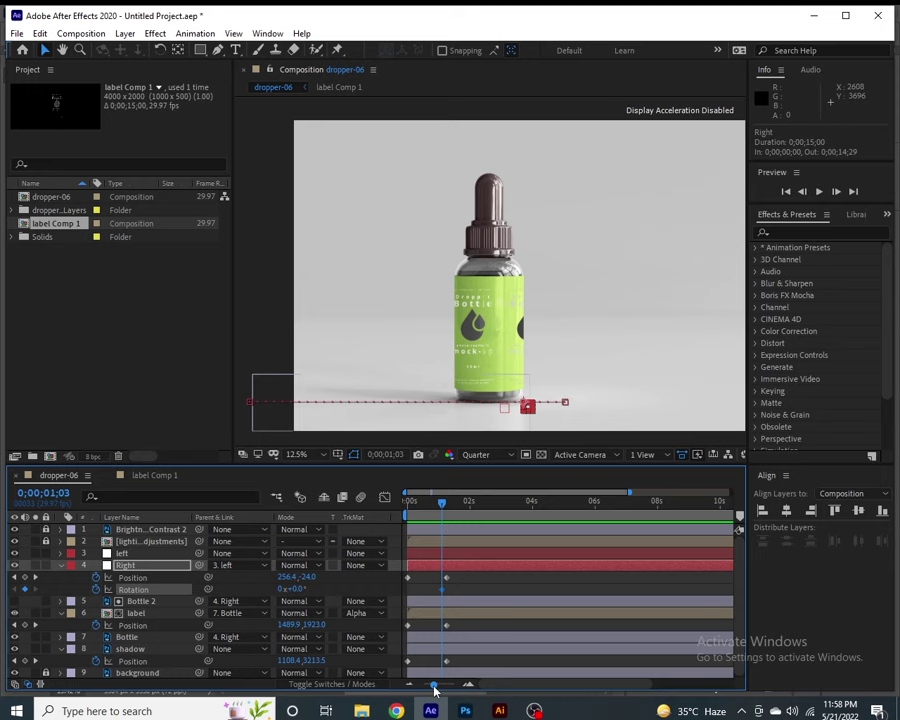
drag(434, 685, 451, 688)
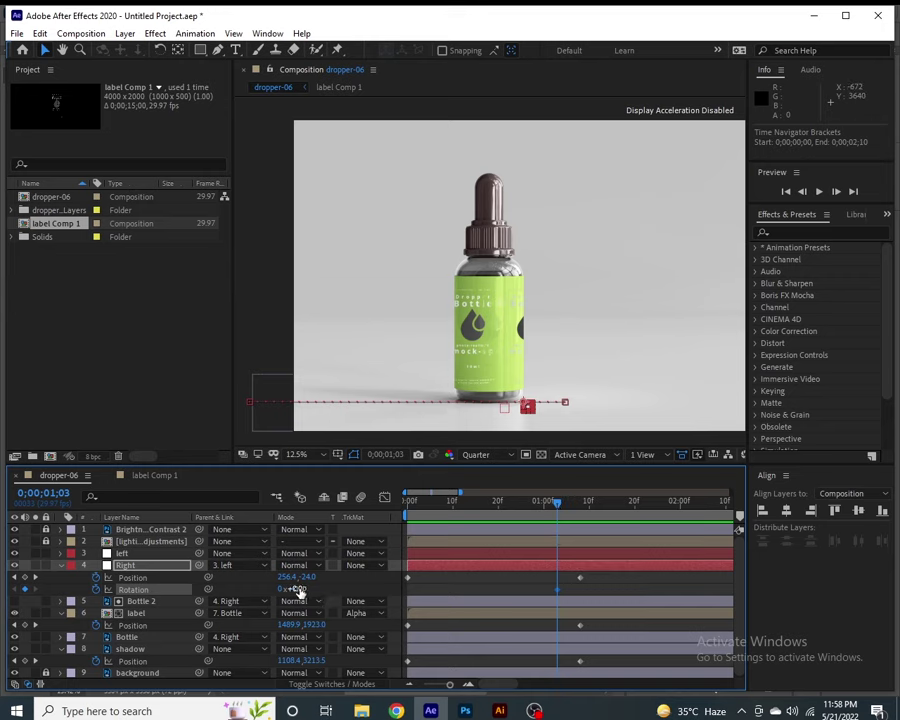
drag(298, 591, 303, 589)
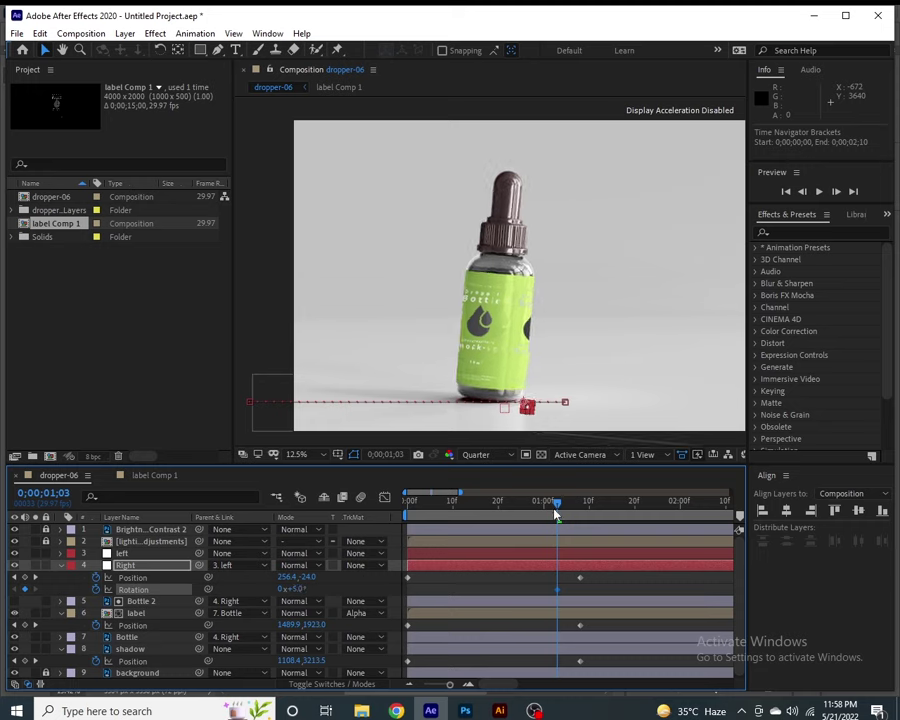
Step: Set the Right null's Rotation to 0° at the first frame
key(Page_Up)
key(Page_Up)
key(Page_Up)
key(Page_Up)
key(Page_Up)
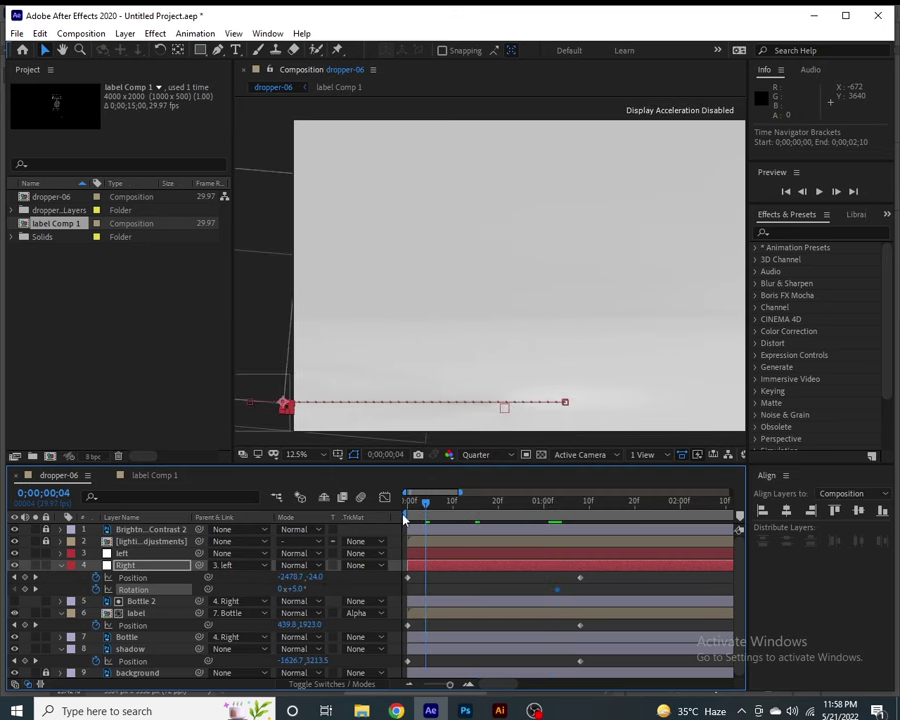
key(Page_Up)
key(Page_Up)
key(Page_Up)
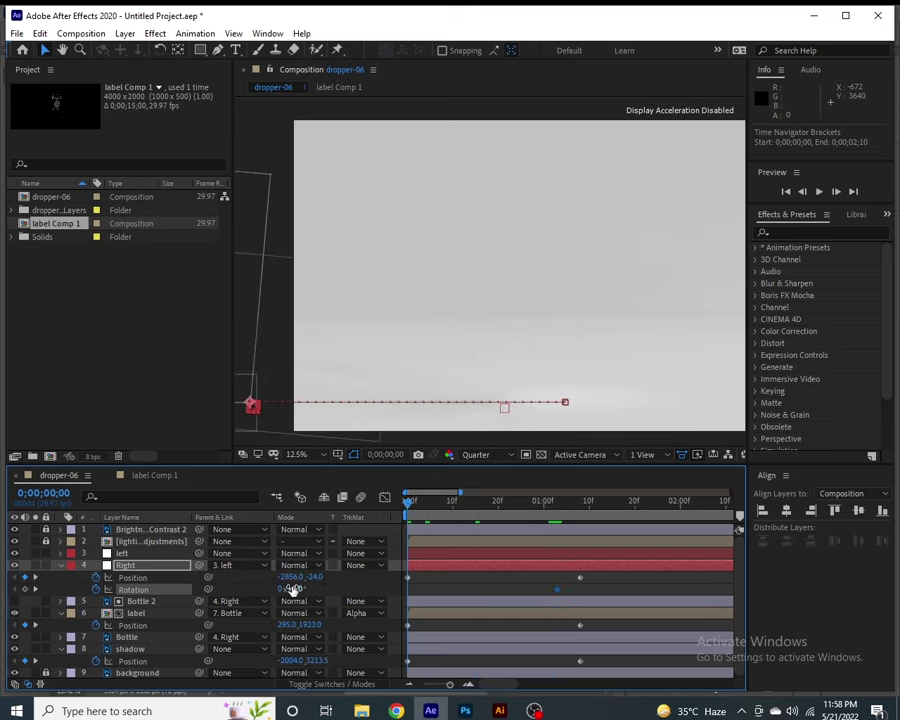
click(295, 589)
text(0)
click(208, 414)
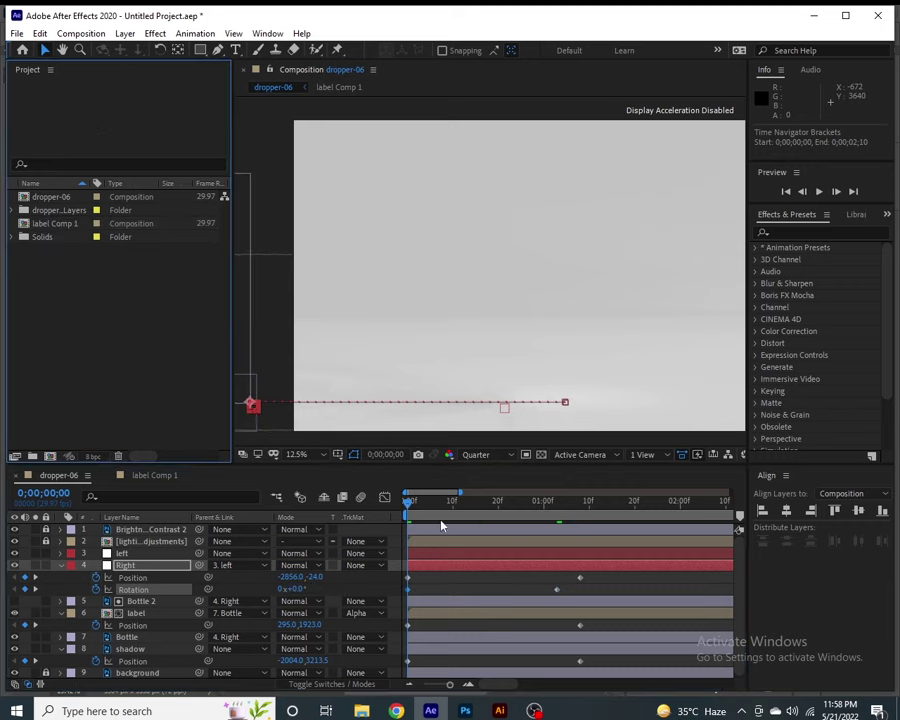
Step: Move a few frames past the next Position keyframe and edit the Right null's Rotation there
click(35, 590)
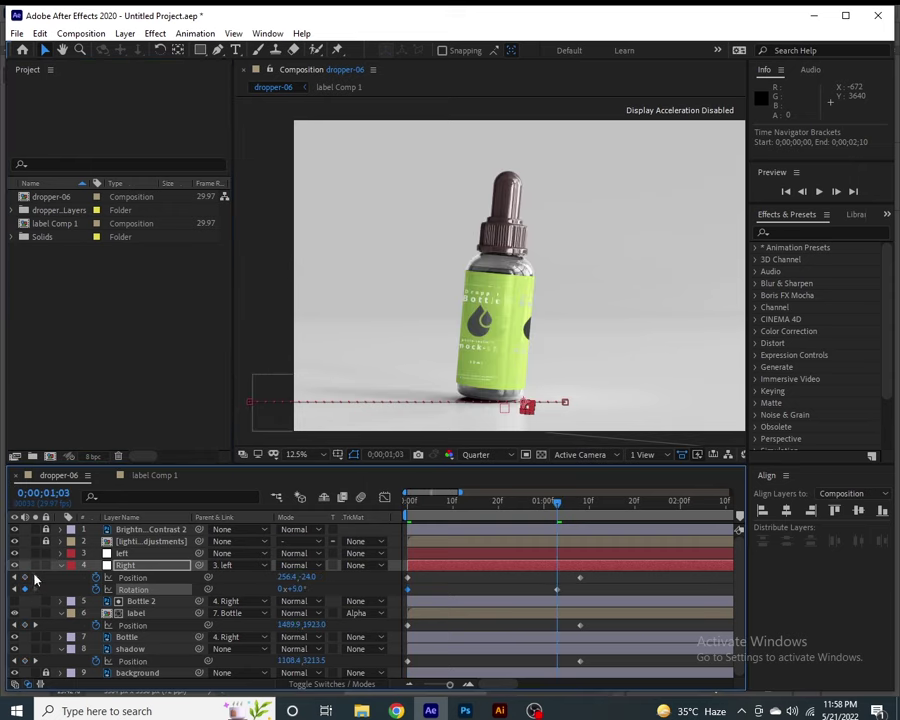
click(35, 578)
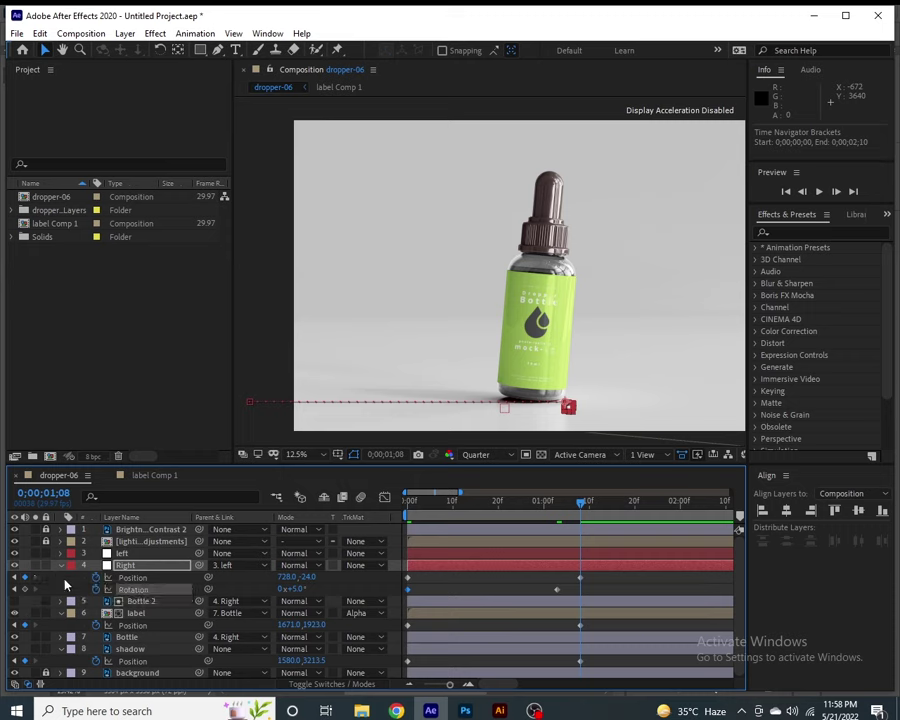
key(Page_Down)
key(Page_Down)
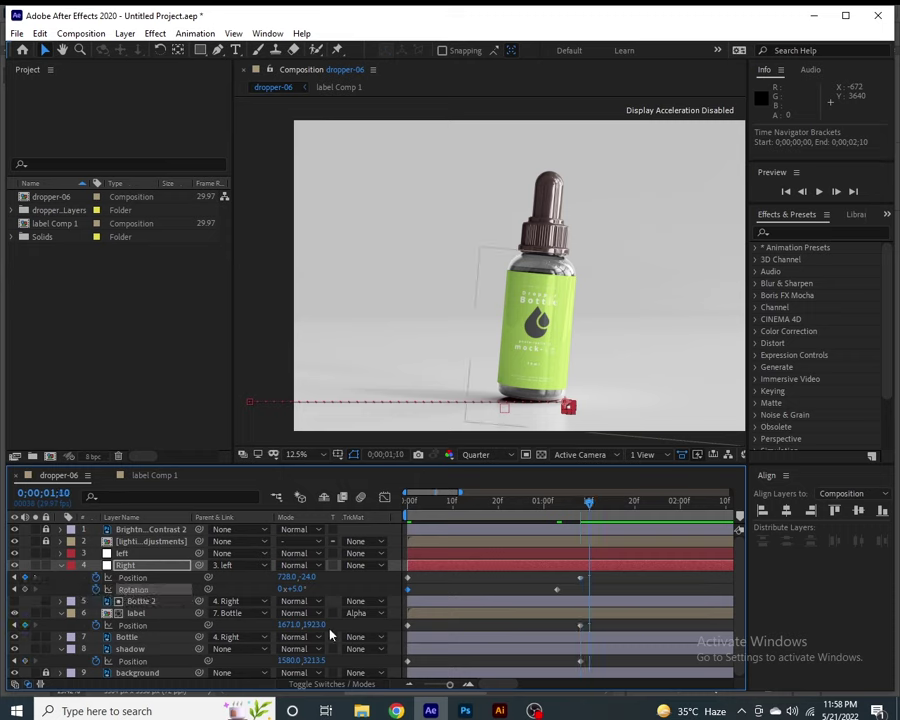
key(Page_Down)
key(Page_Down)
key(Page_Down)
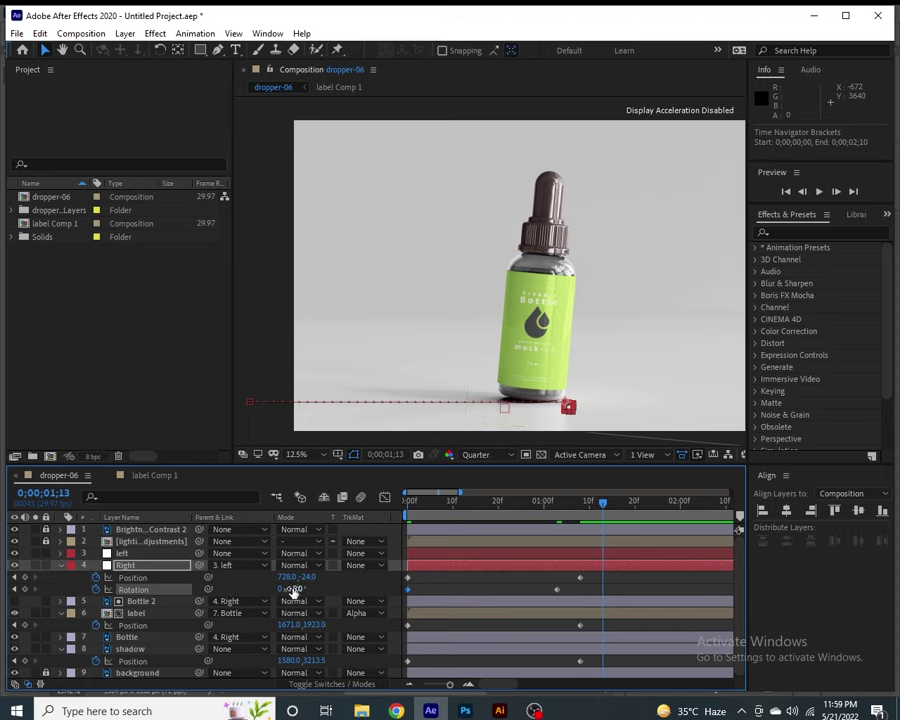
click(292, 589)
Step: Finish the Right null's rotation value, then keyframe the left null's Rotation from 0° to -3°
text(6)
click(268, 438)
click(128, 556)
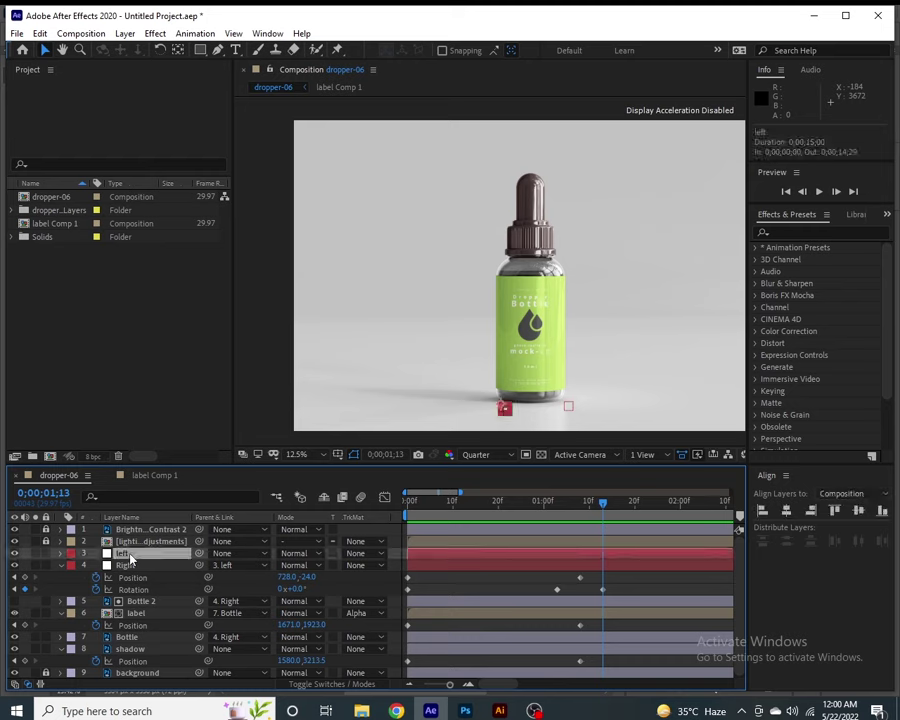
key(r)
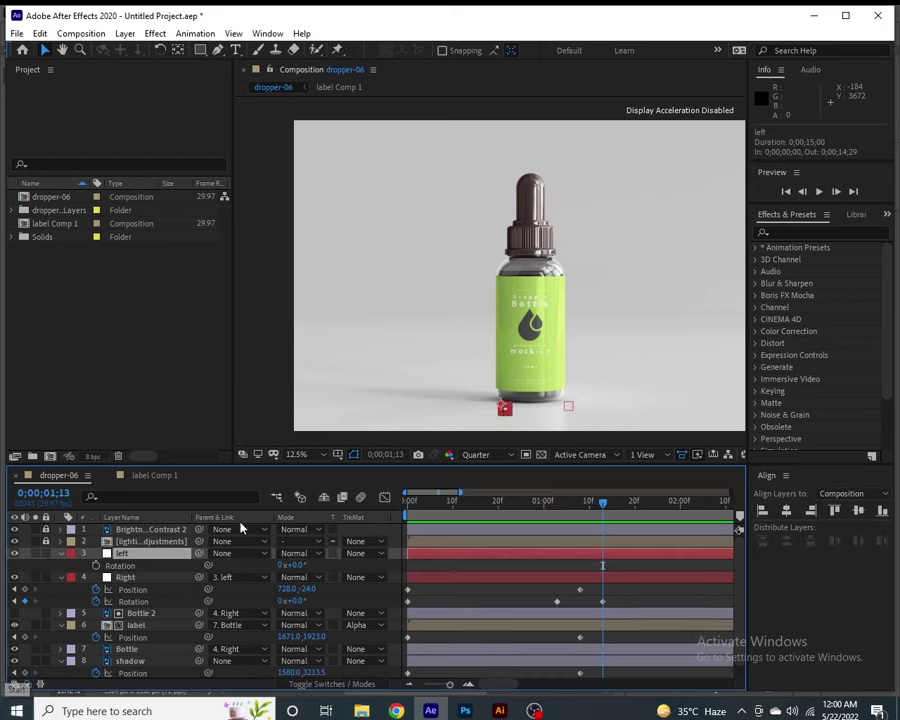
click(96, 566)
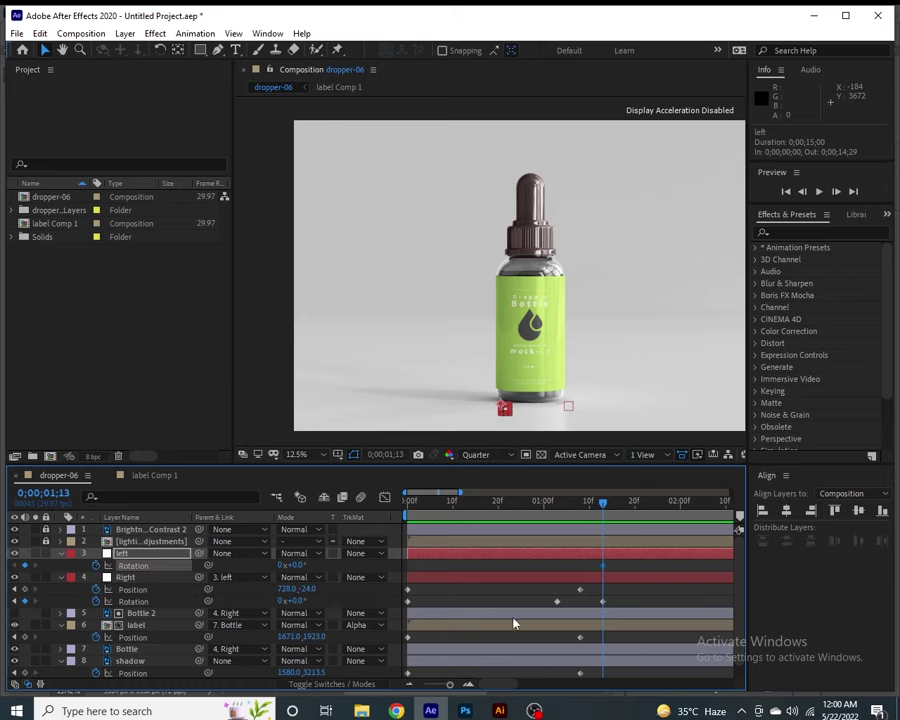
key(Page_Down)
key(Page_Down)
key(Page_Down)
key(Page_Down)
key(Page_Down)
click(296, 565)
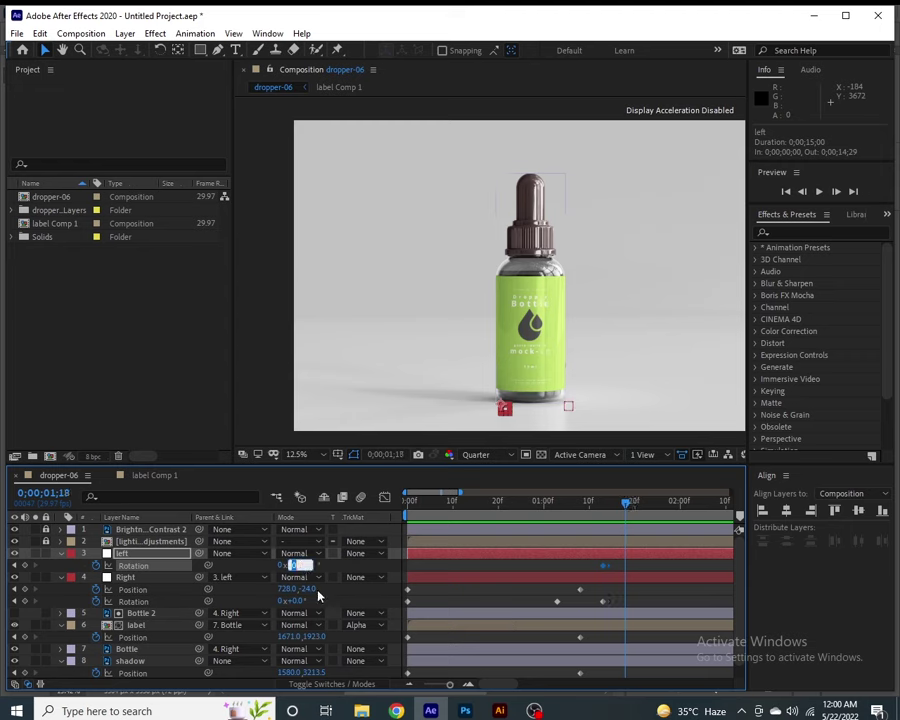
text(-)
text(4)
click(204, 442)
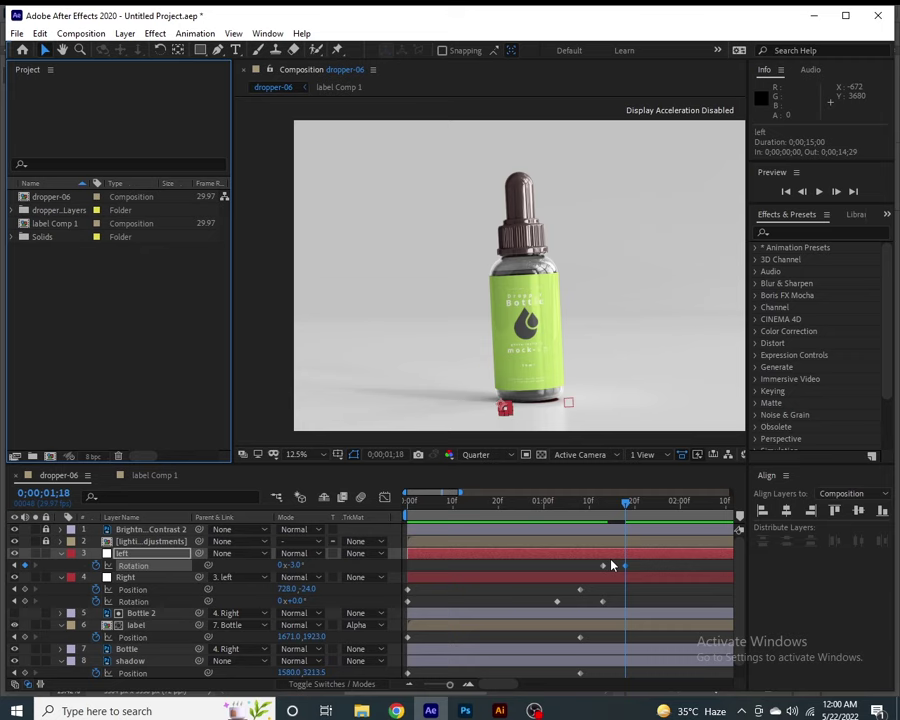
Step: Return the left null's Rotation to 0° a few frames later
click(581, 568)
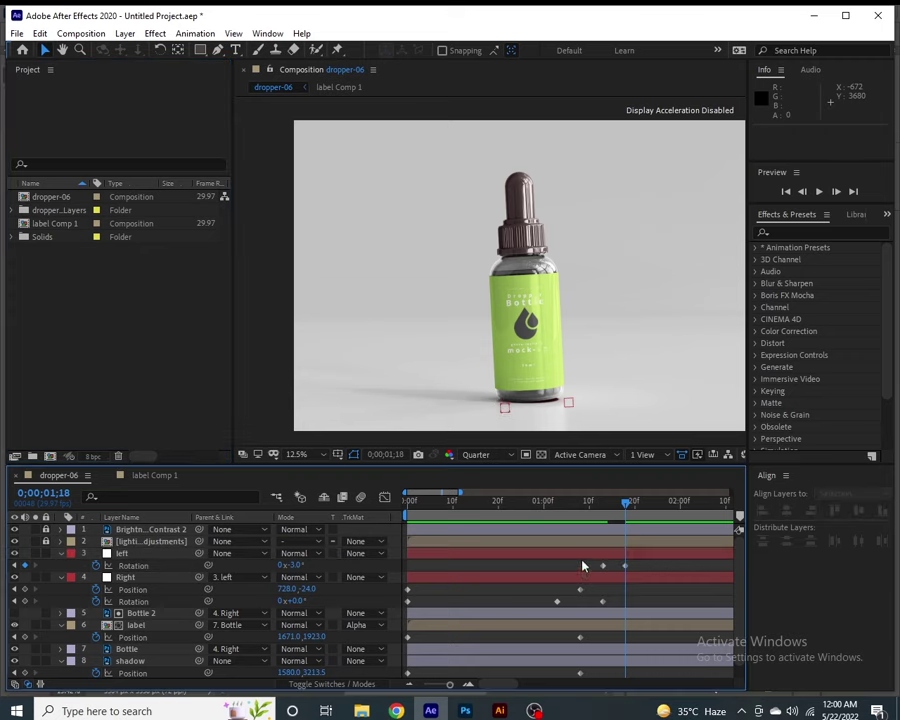
key(space)
click(295, 565)
text(0)
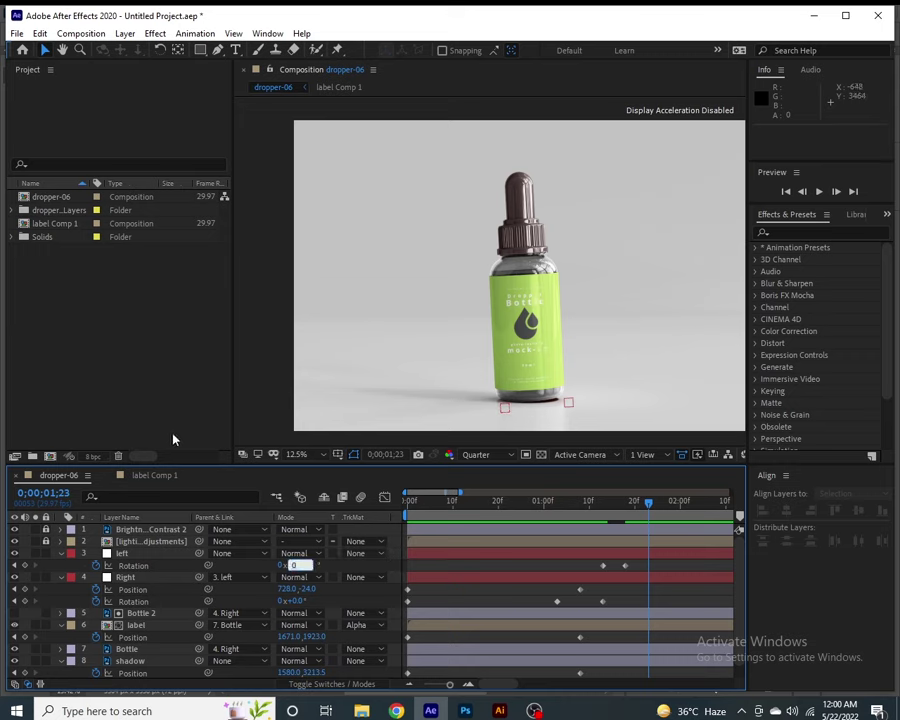
click(173, 436)
Step: Tilt the Right null's Rotation to 0.5° a few frames later
click(125, 577)
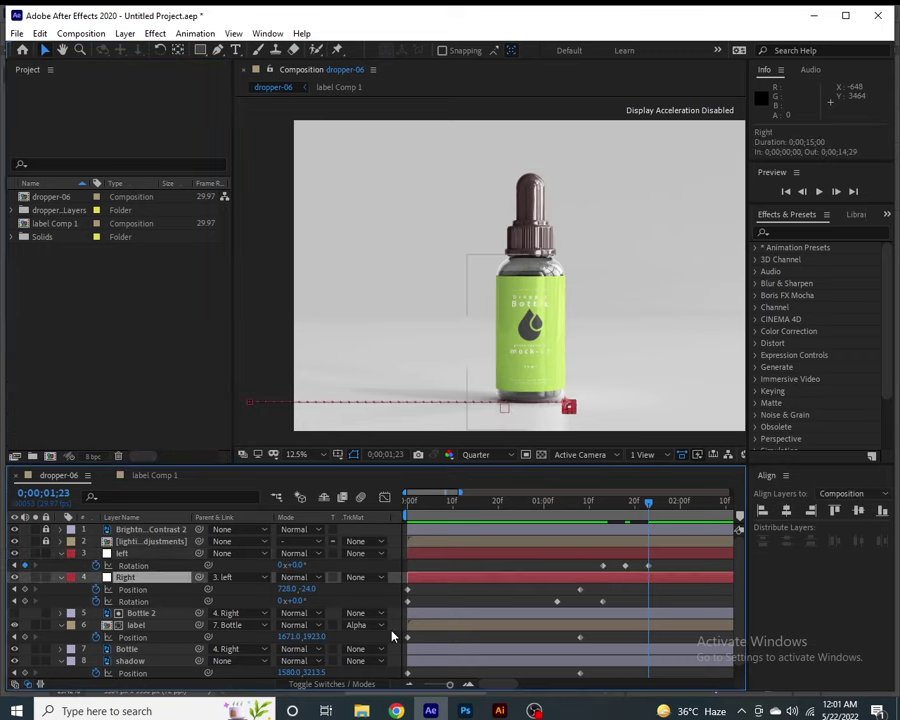
key(space)
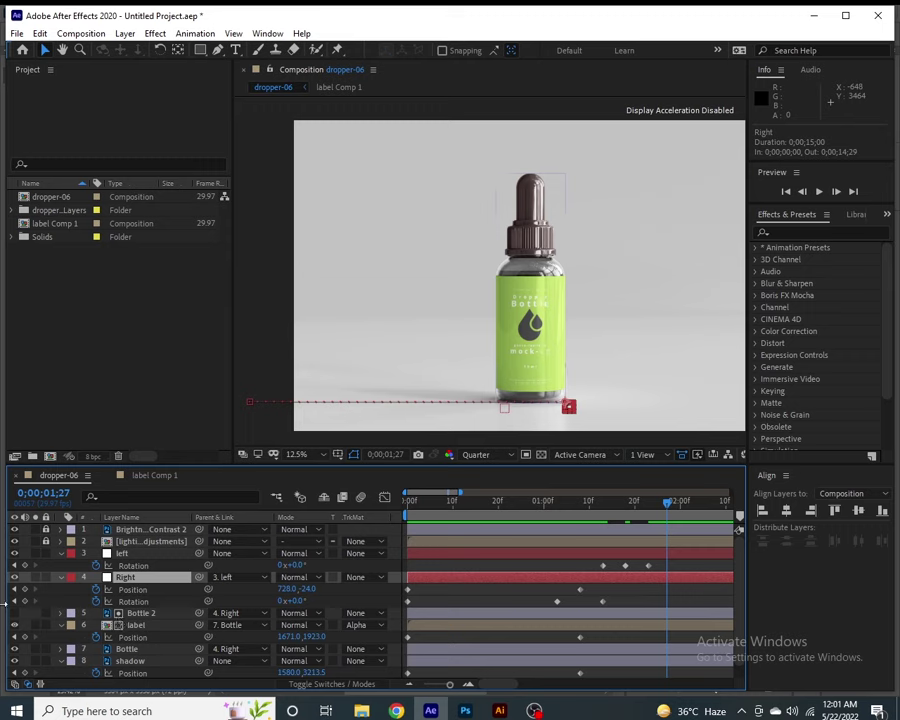
click(297, 600)
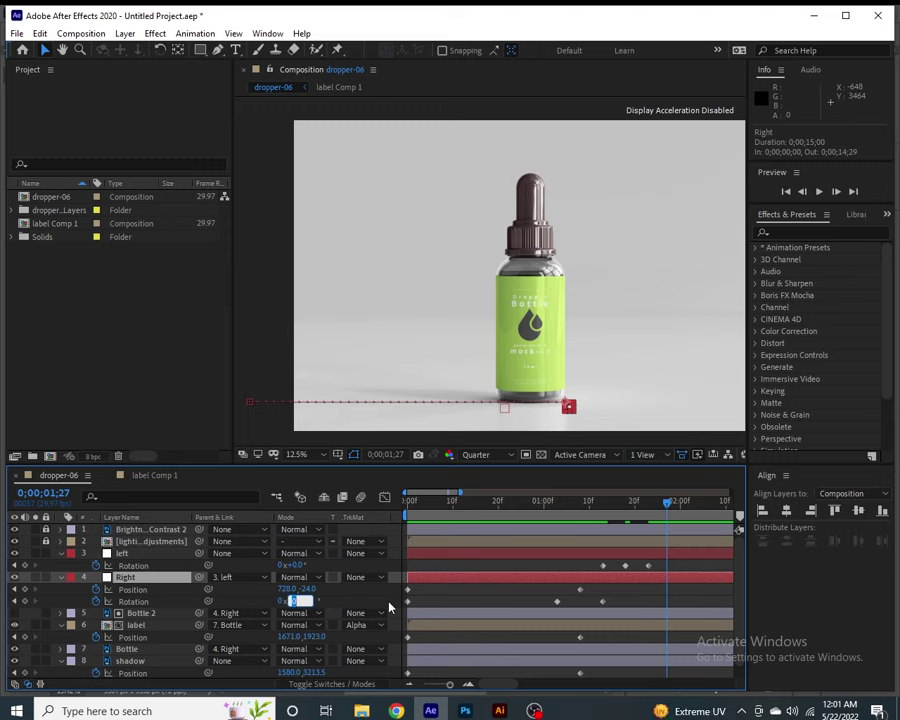
key(BackSpace)
click(197, 415)
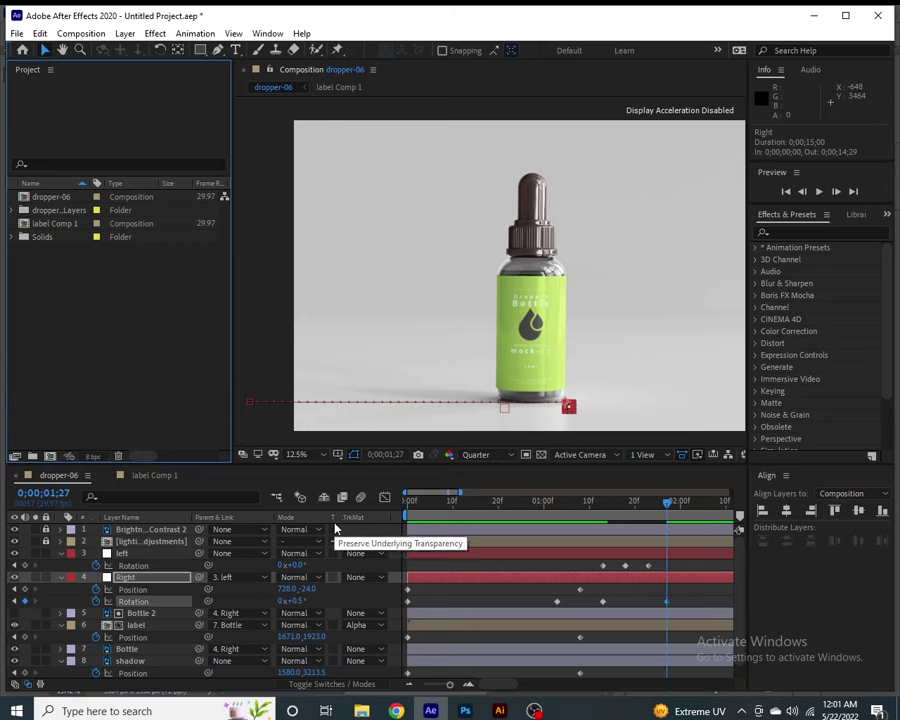
Step: Set the Right null's Rotation back to 0° a few frames further on
click(412, 554)
key(Page_Down)
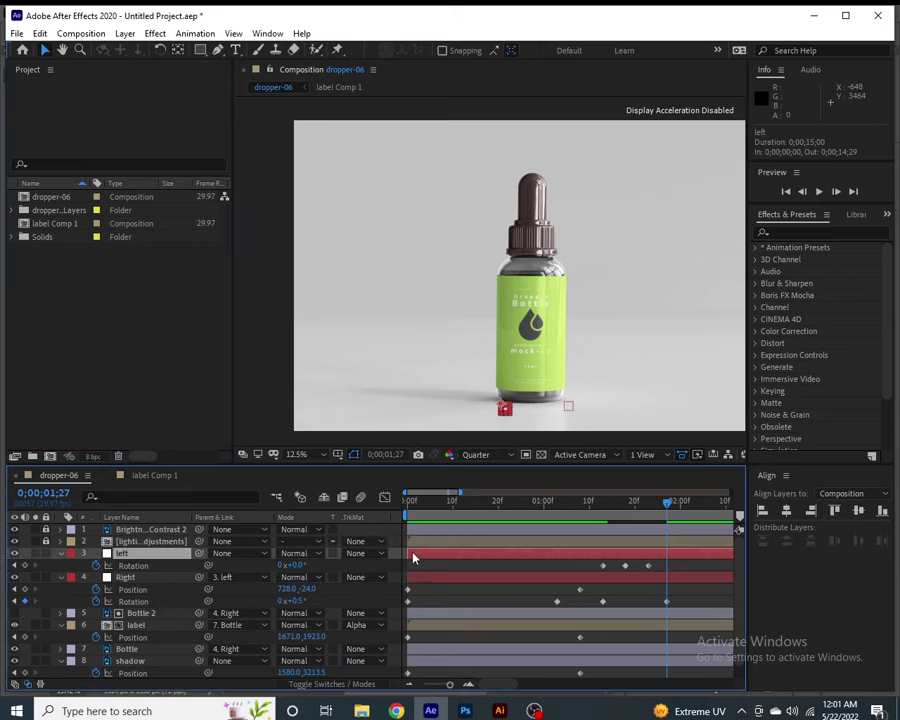
key(Page_Down)
key(Page_Down)
key(Page_Down)
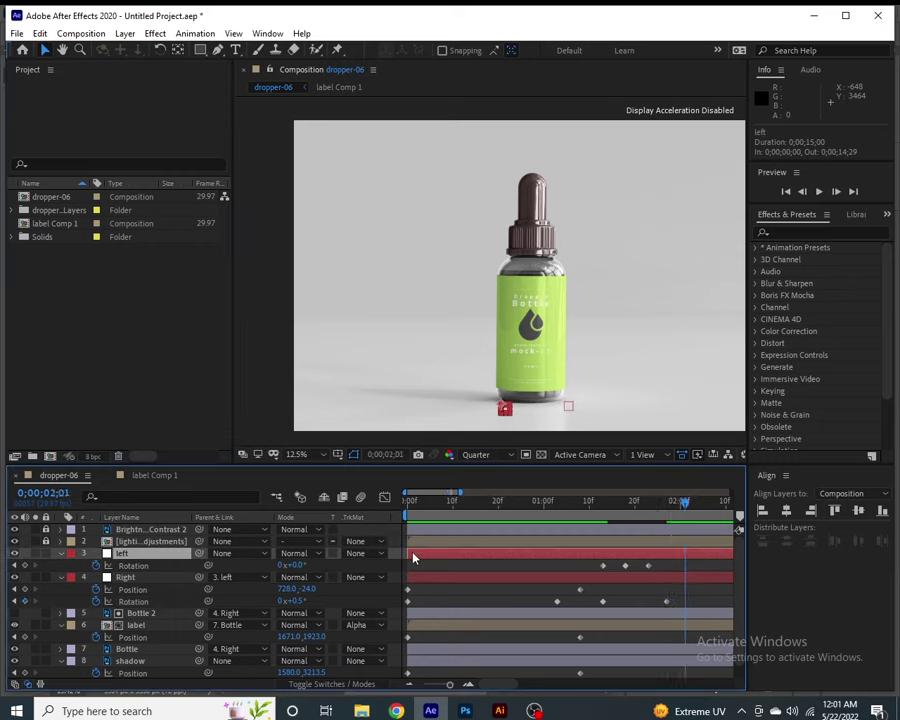
key(Page_Down)
click(294, 600)
text(0)
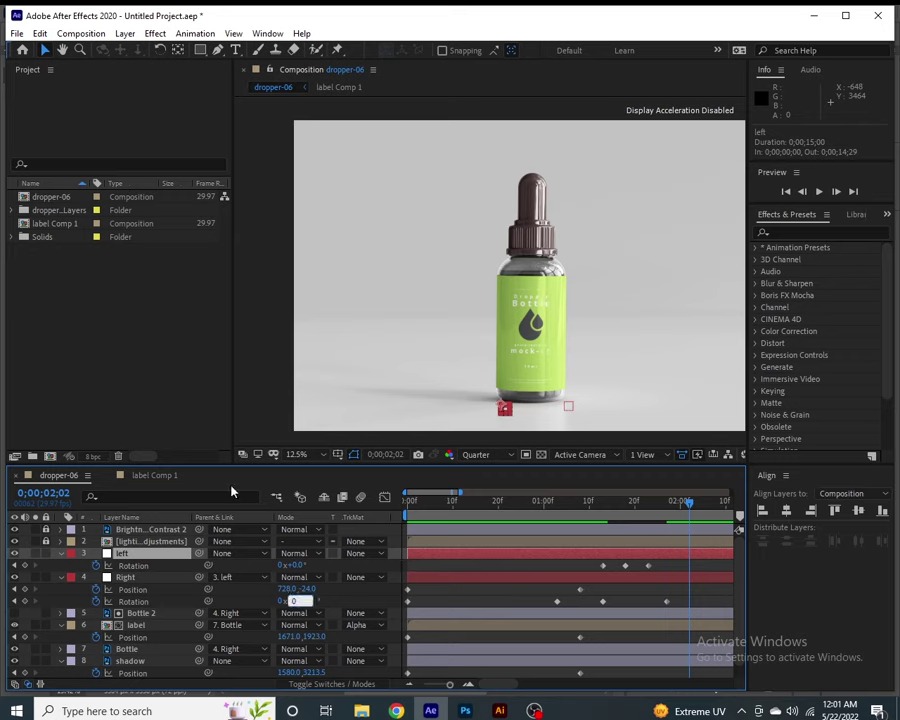
click(209, 428)
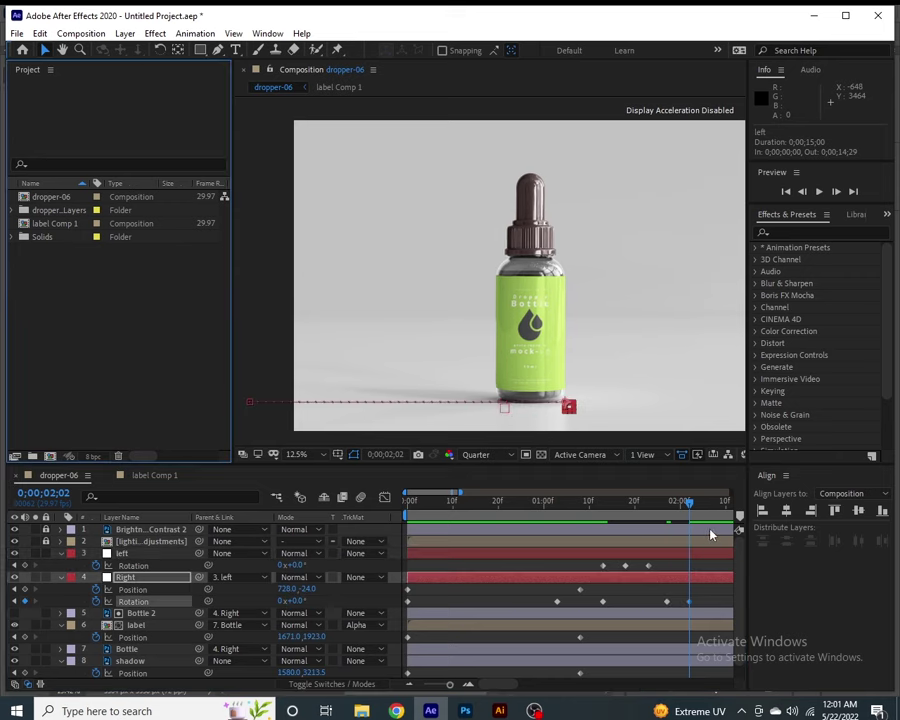
Step: Fit the timeline to the animation and marquee-select all slide and tilt keyframes
key(j)
key(minus)
drag(517, 562, 405, 682)
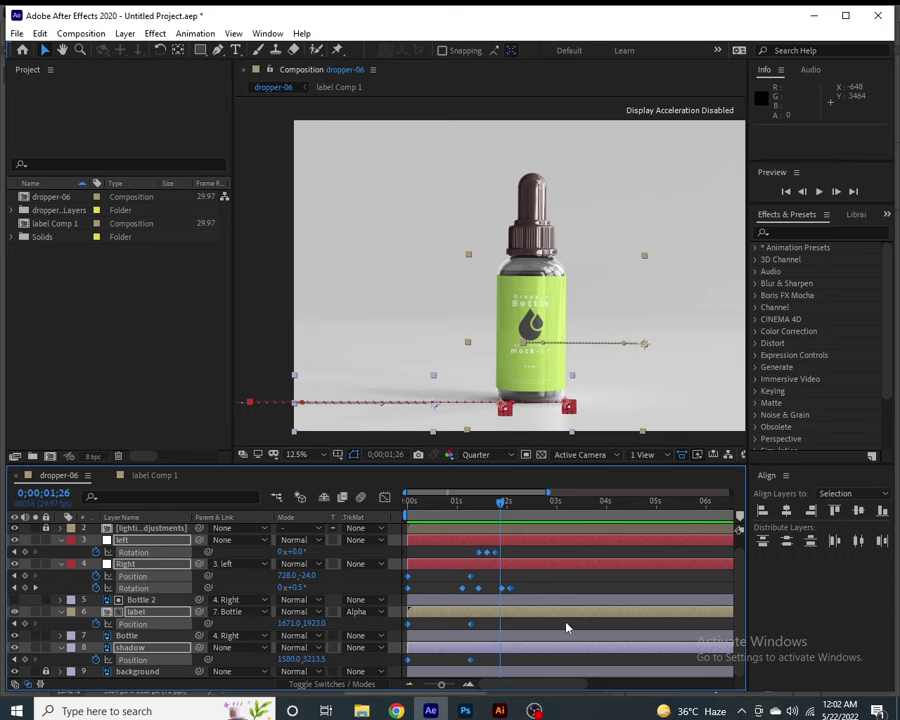
Step: Apply Easy Ease (F9) to the selected keyframes, preview the motion, and select the Bottle layer
key(F9)
click(456, 501)
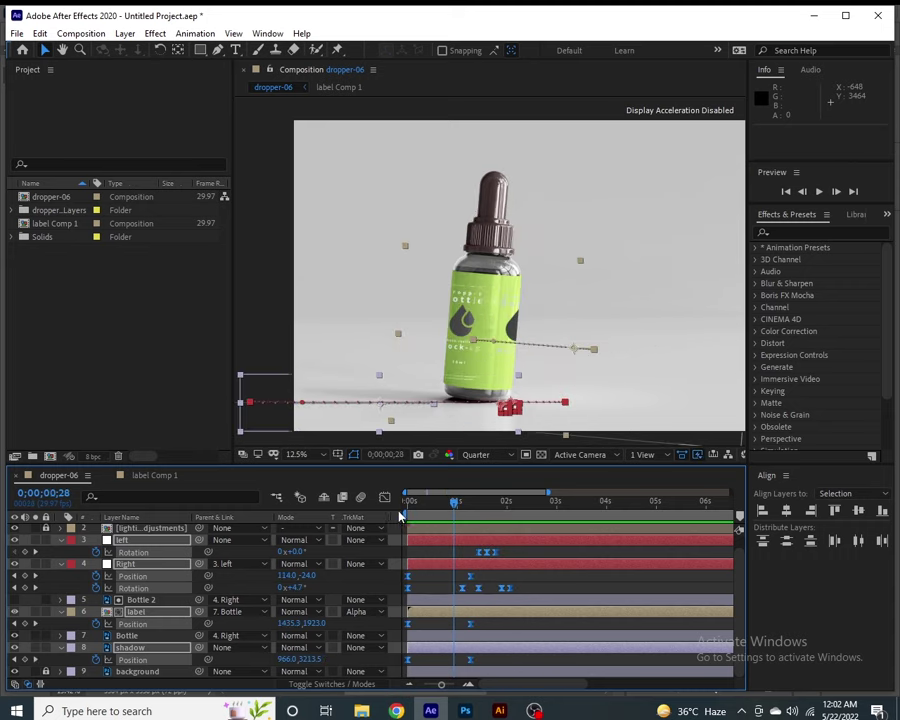
key(space)
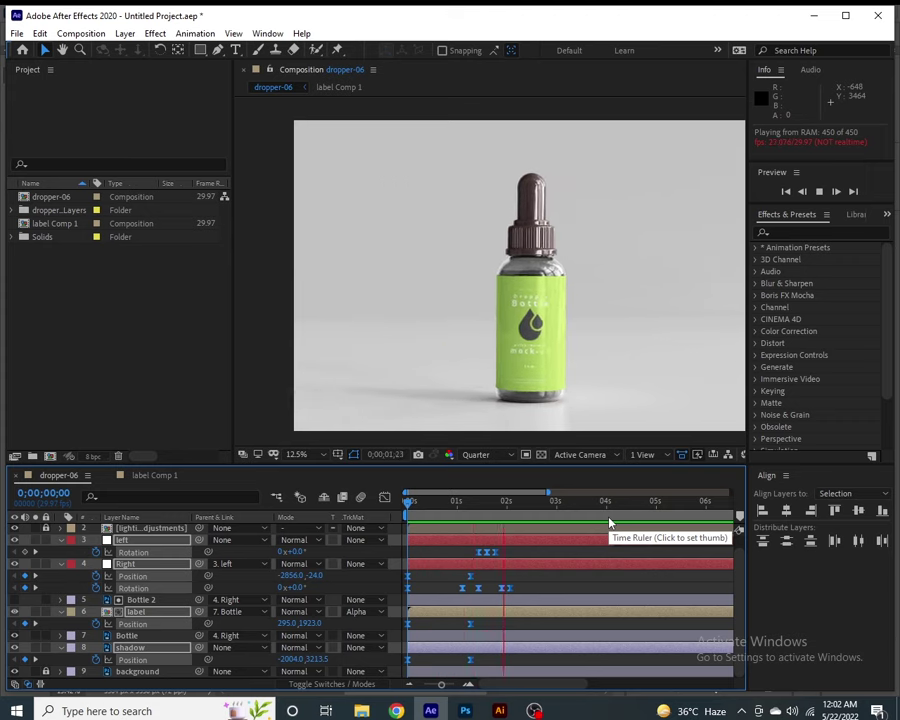
key(space)
key(=)
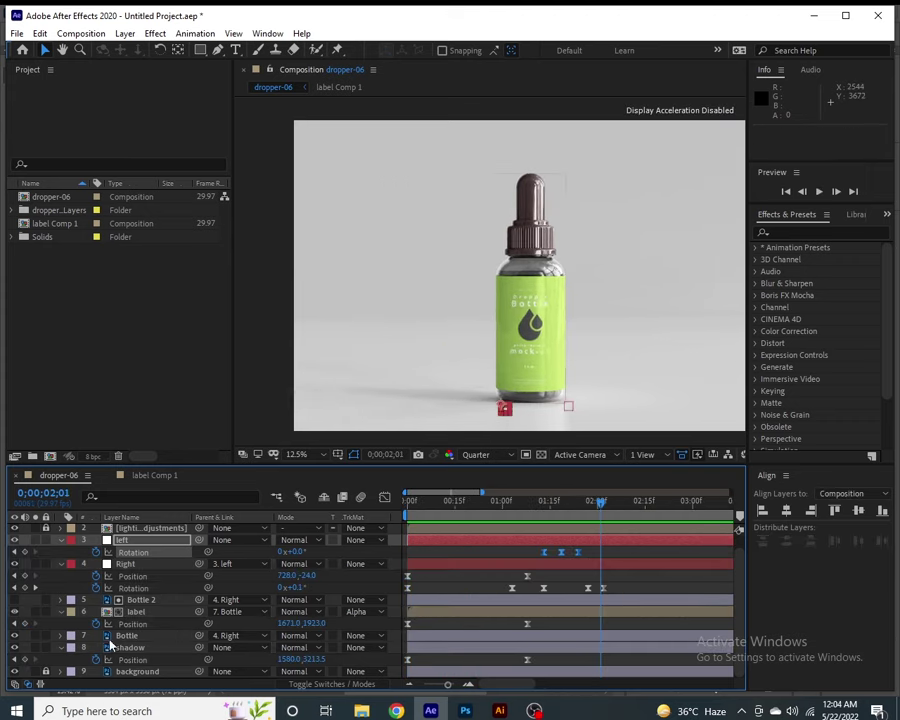
click(126, 636)
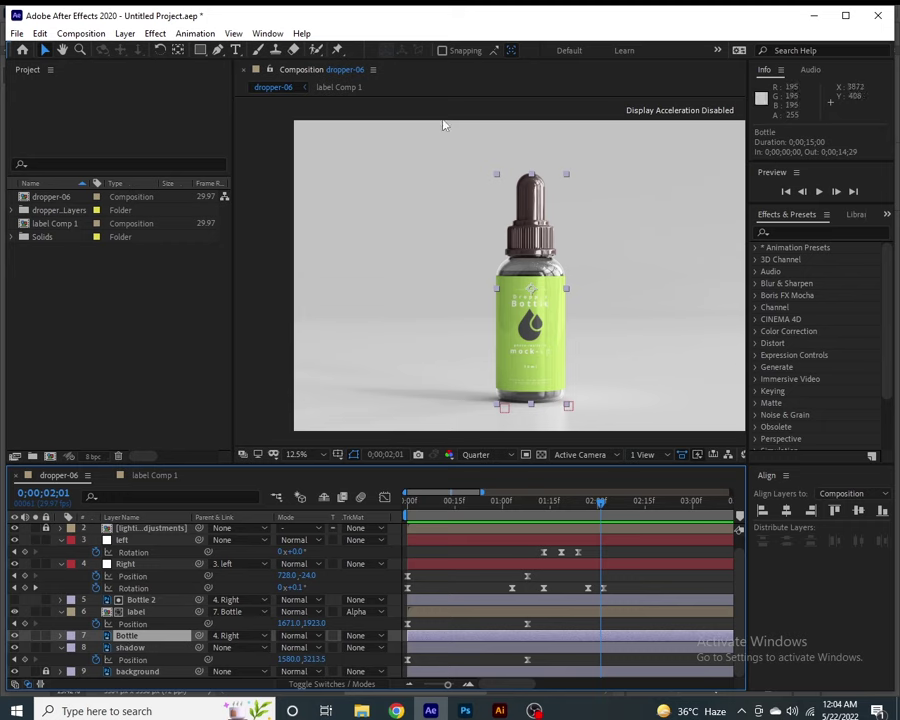
click(268, 33)
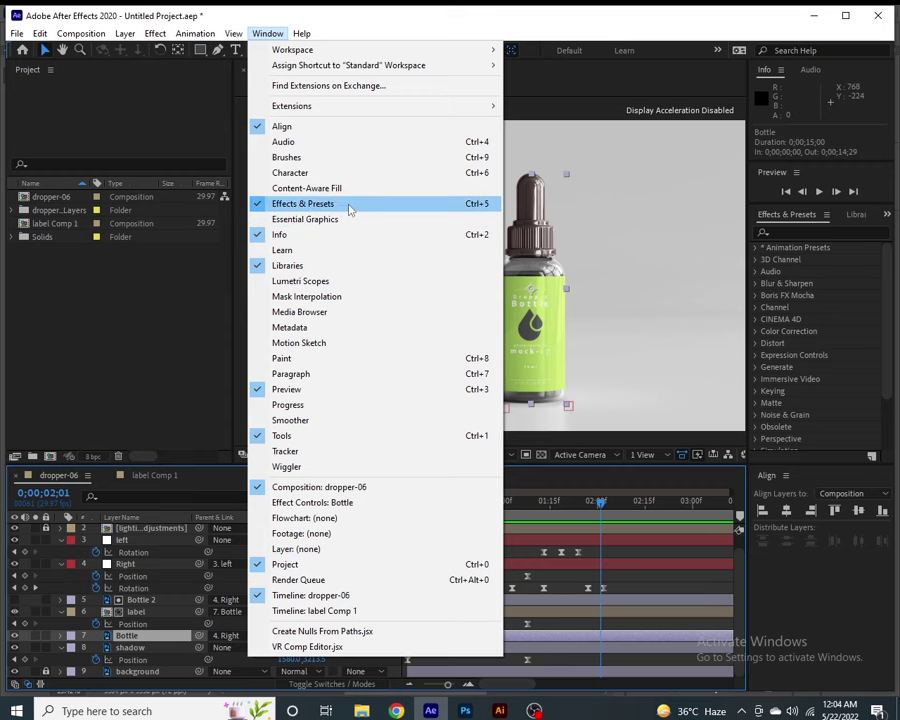
Step: Apply CC Light Sweep to the Bottle layer and move its streak lower on the bottle
click(808, 233)
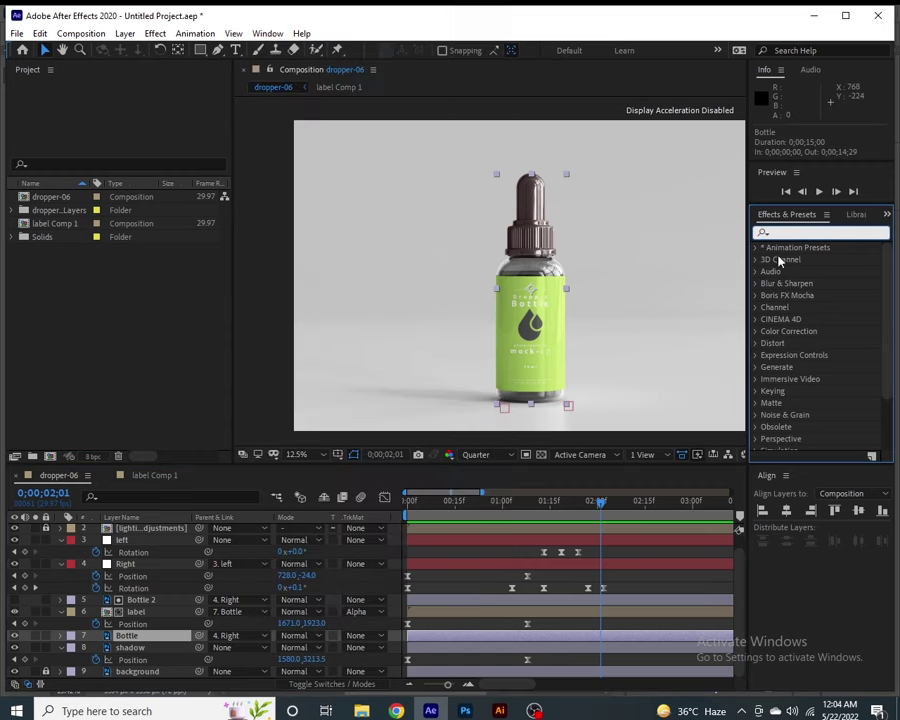
text(cc)
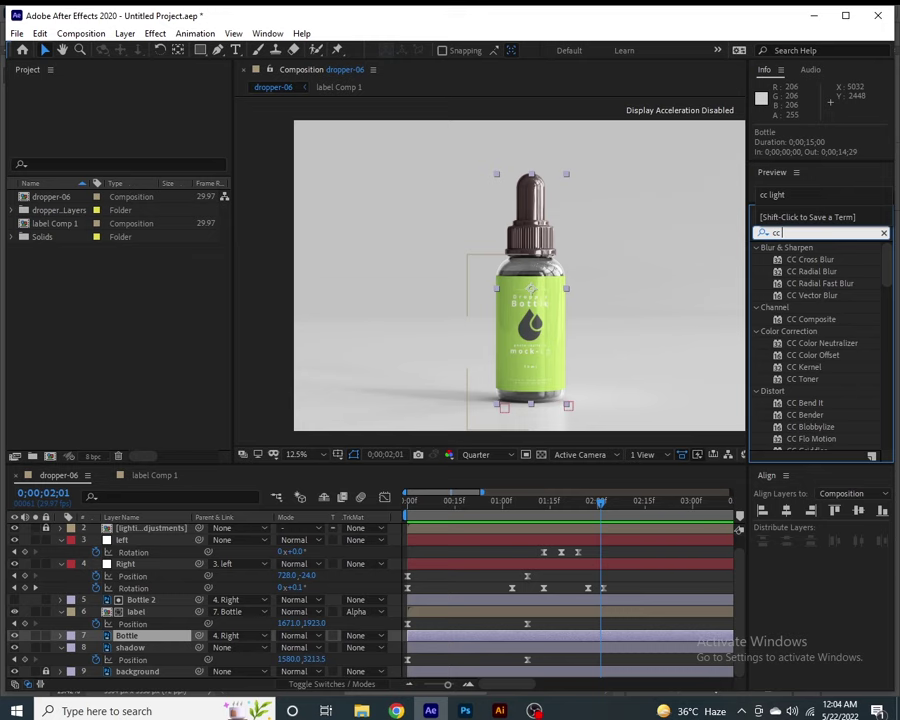
text(light)
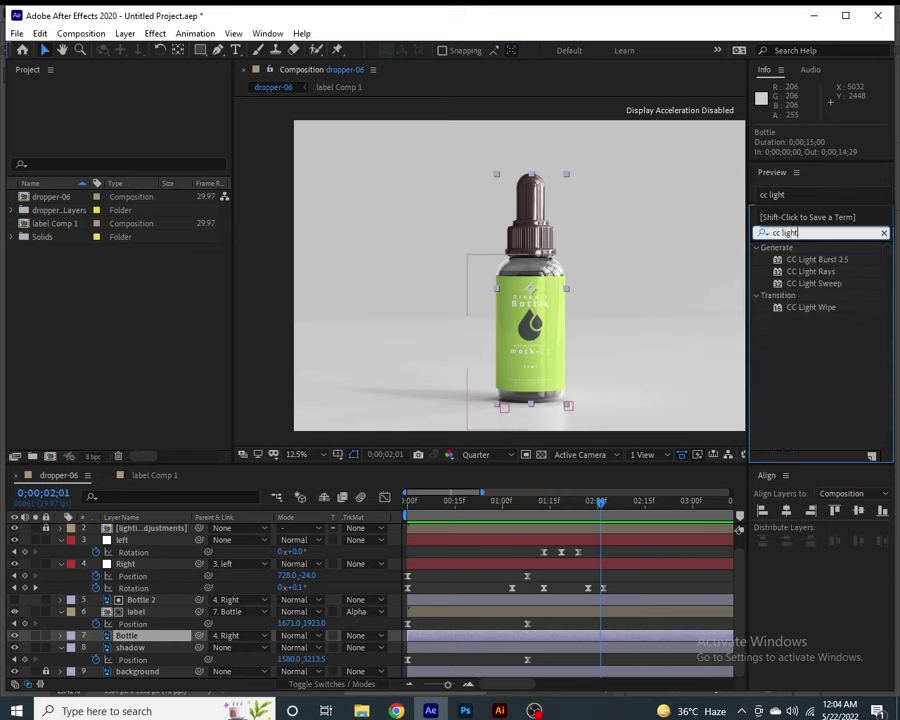
drag(836, 284, 152, 641)
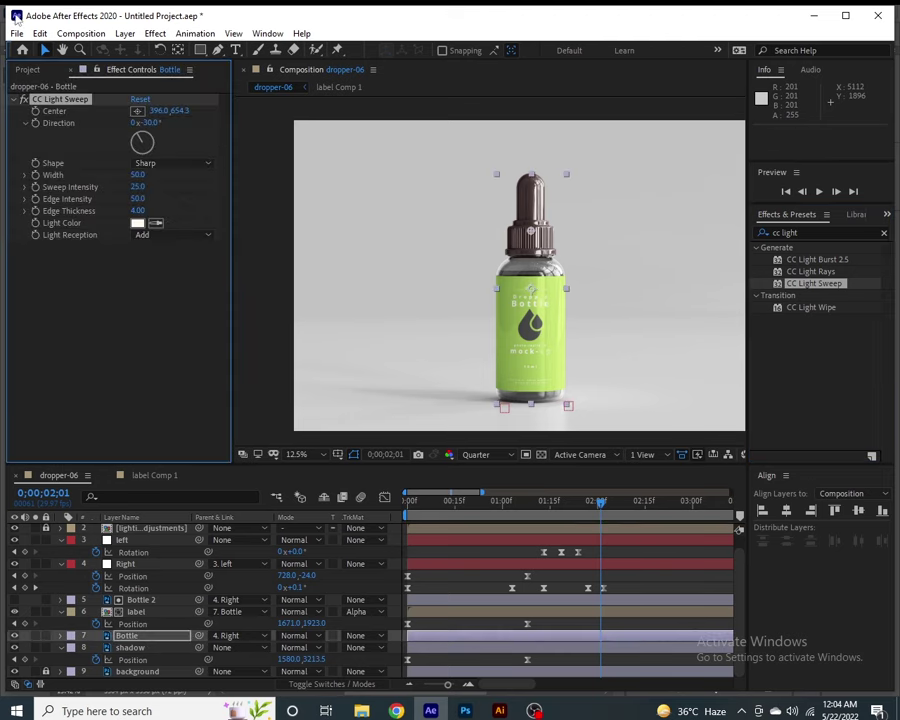
click(603, 503)
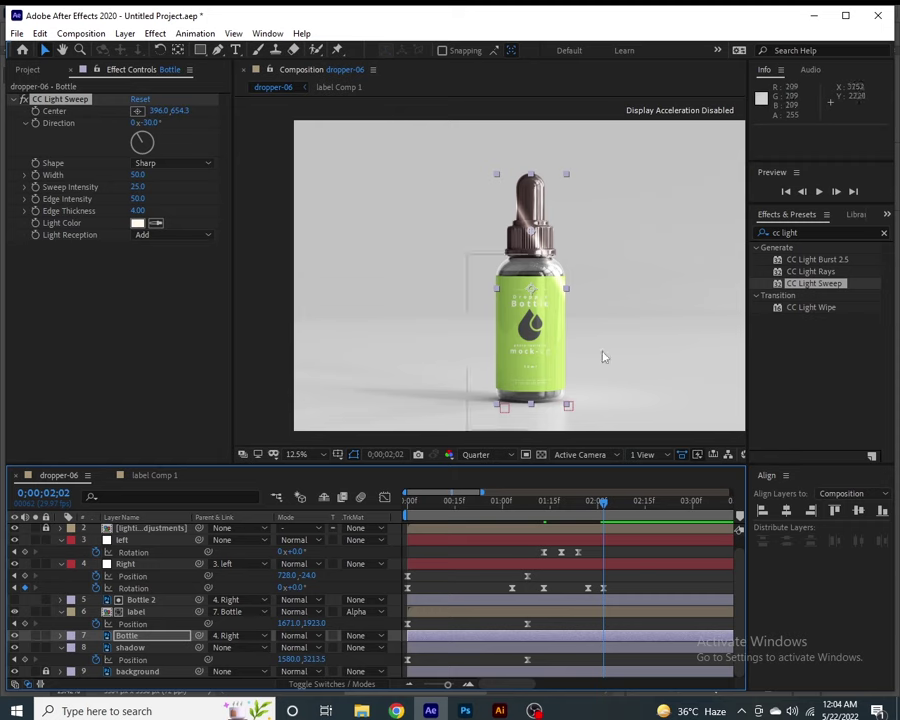
click(126, 325)
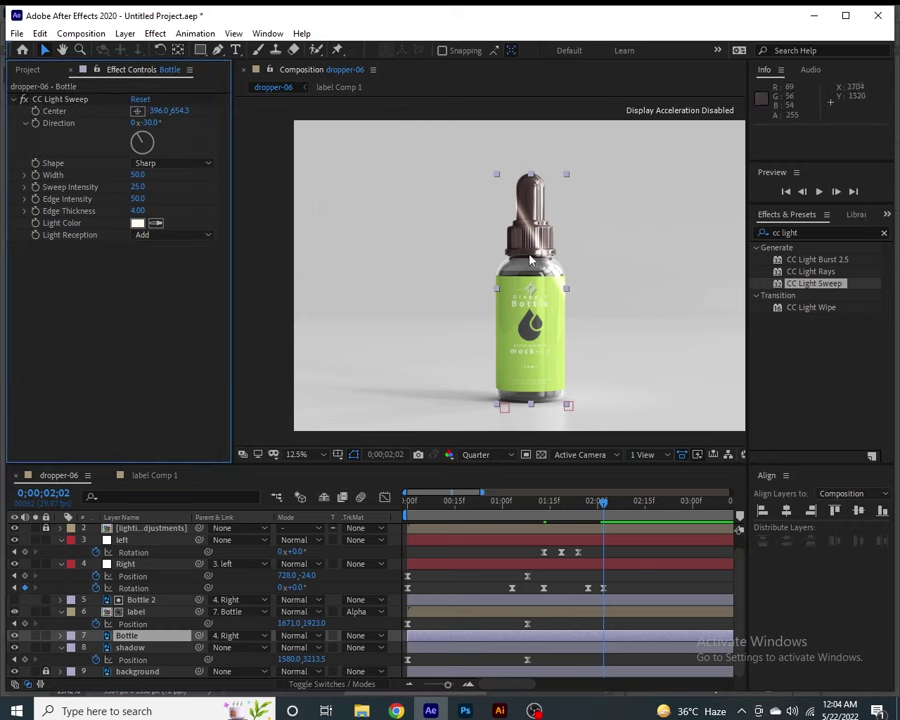
click(55, 100)
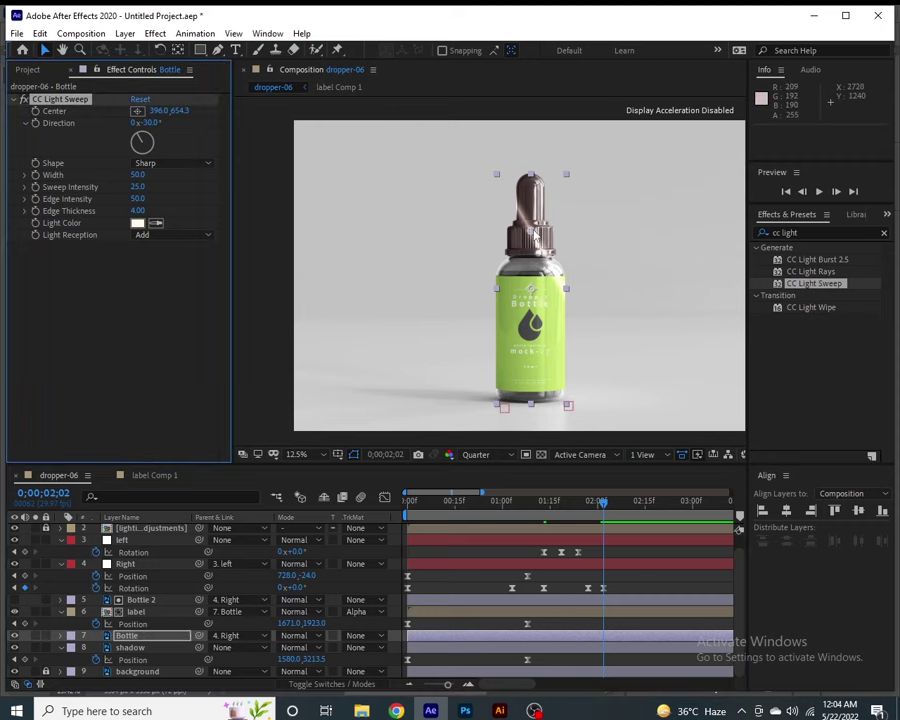
mouse_move(525, 250)
mouse_down()
mouse_move(450, 350)
mouse_move(533, 278)
mouse_move(546, 252)
mouse_up()
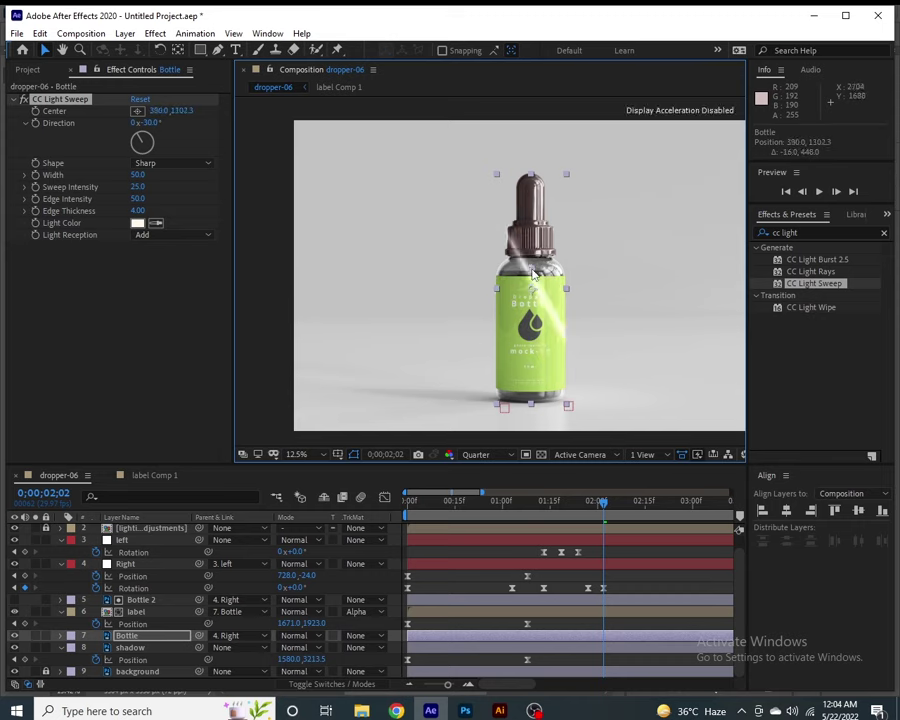
Step: Set the light sweep's Direction to 0° so the streak is vertical
click(148, 123)
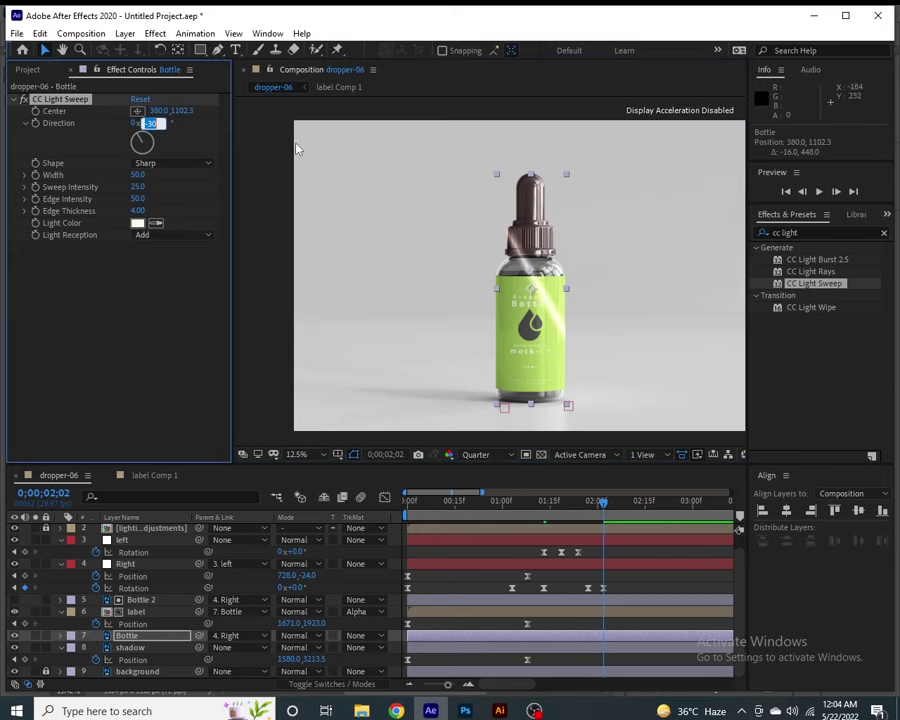
text(0)
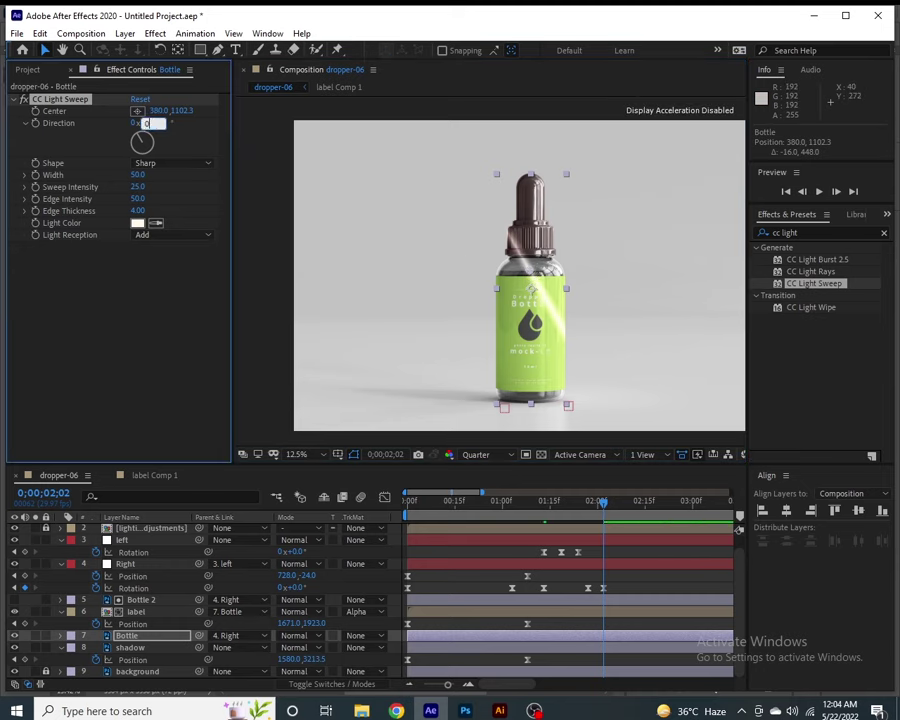
key(Return)
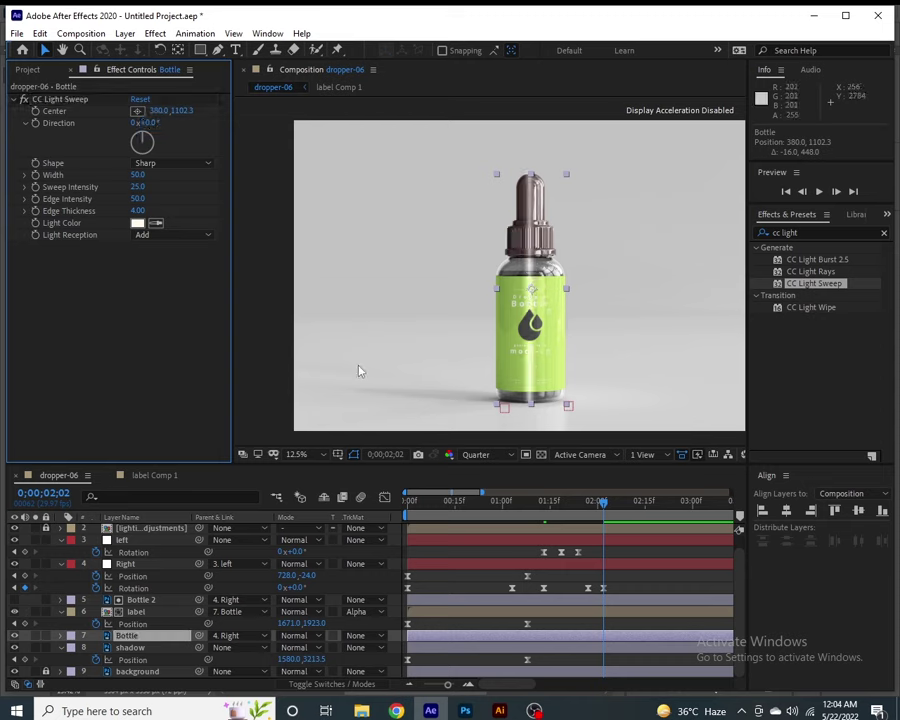
Step: Push the light sweep centre left off the bottle to about X -133
drag(166, 110, 38, 111)
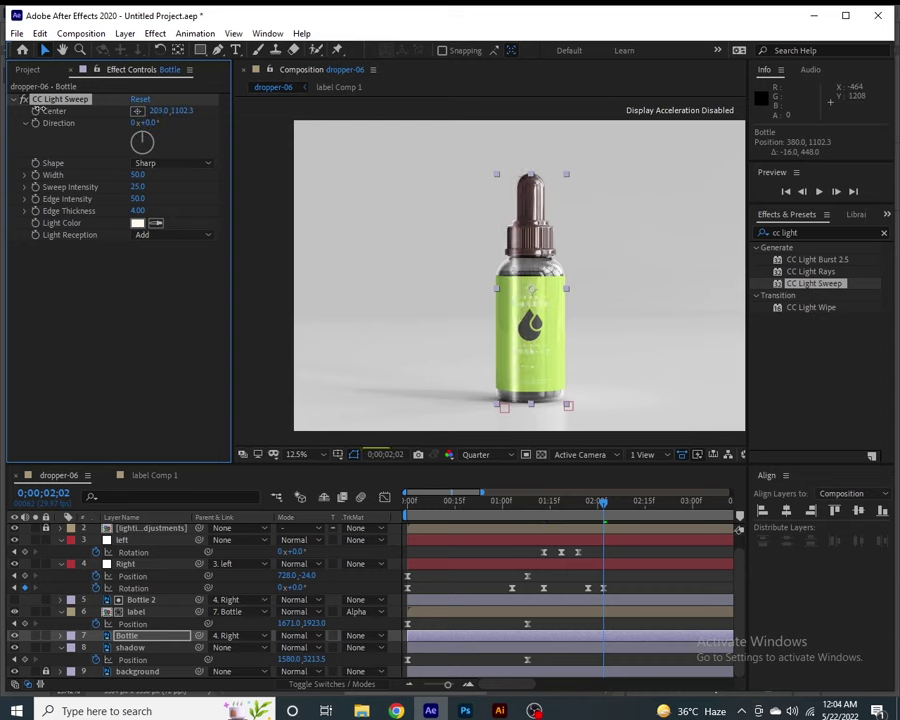
drag(514, 275, 480, 277)
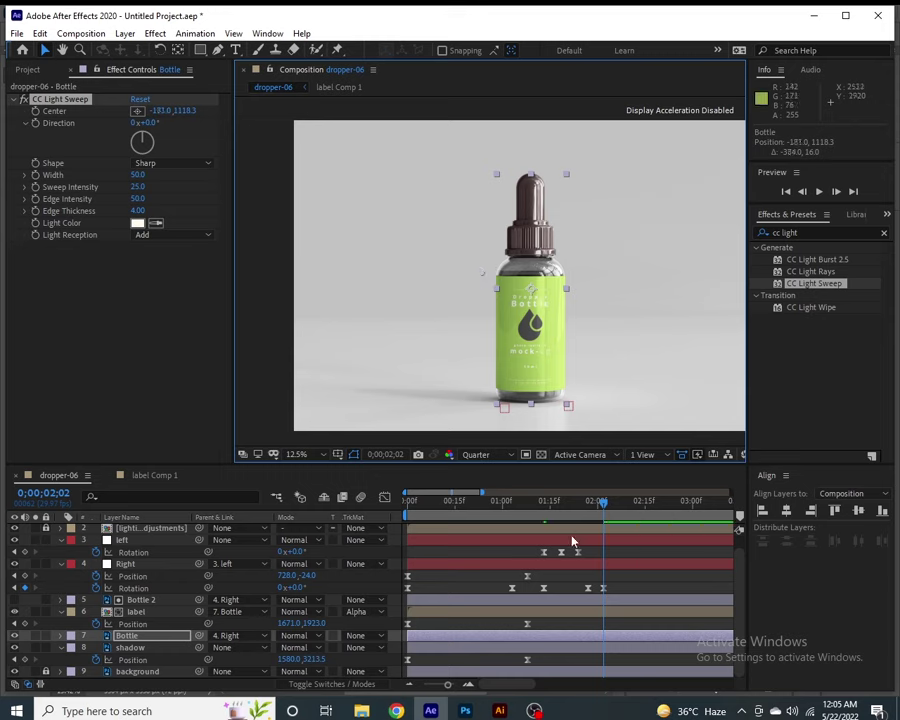
click(604, 589)
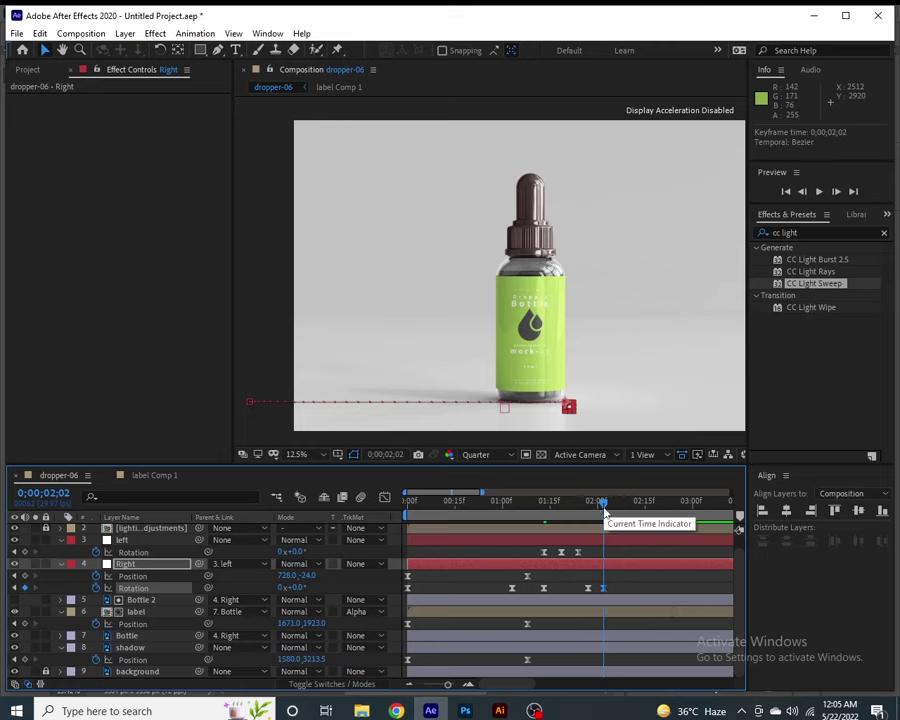
key(Page_Down)
key(Page_Down)
key(Page_Down)
key(Page_Down)
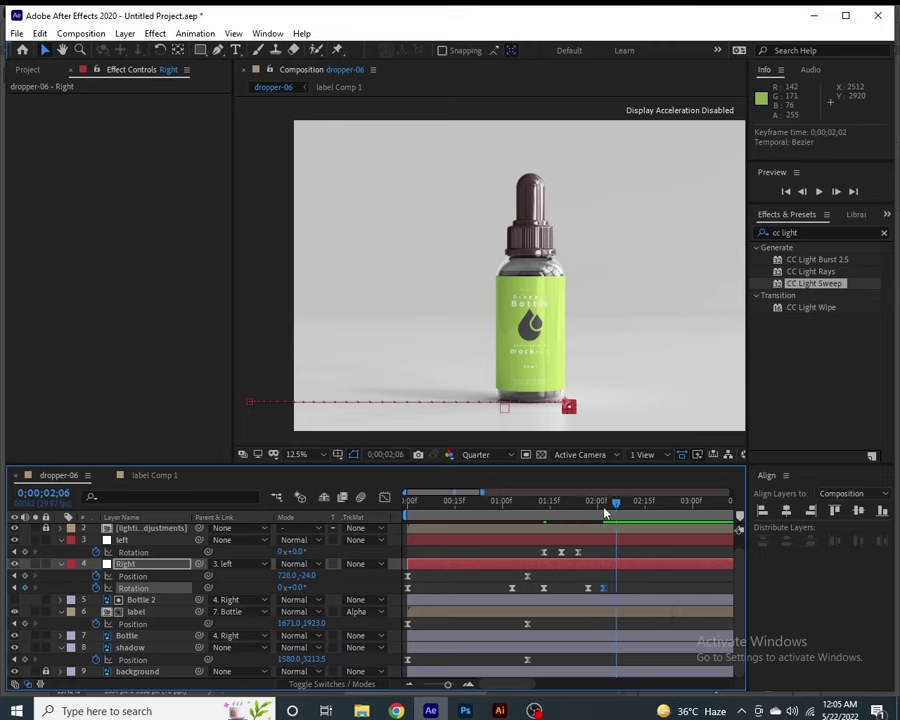
key(Page_Down)
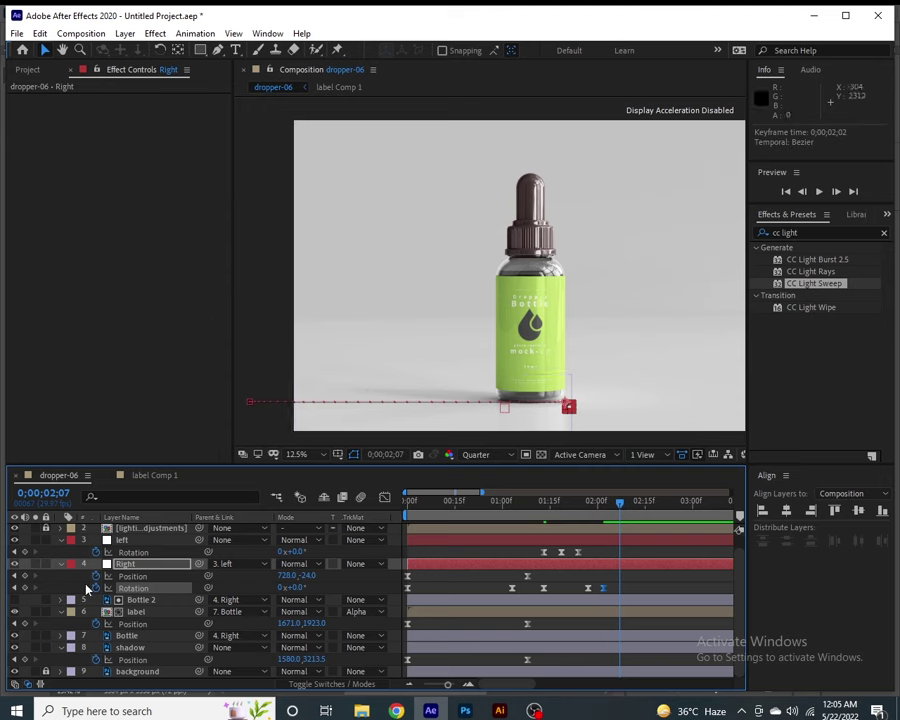
Step: Set a starting Center keyframe for the light sweep at 0;00;02;07
click(127, 636)
click(603, 513)
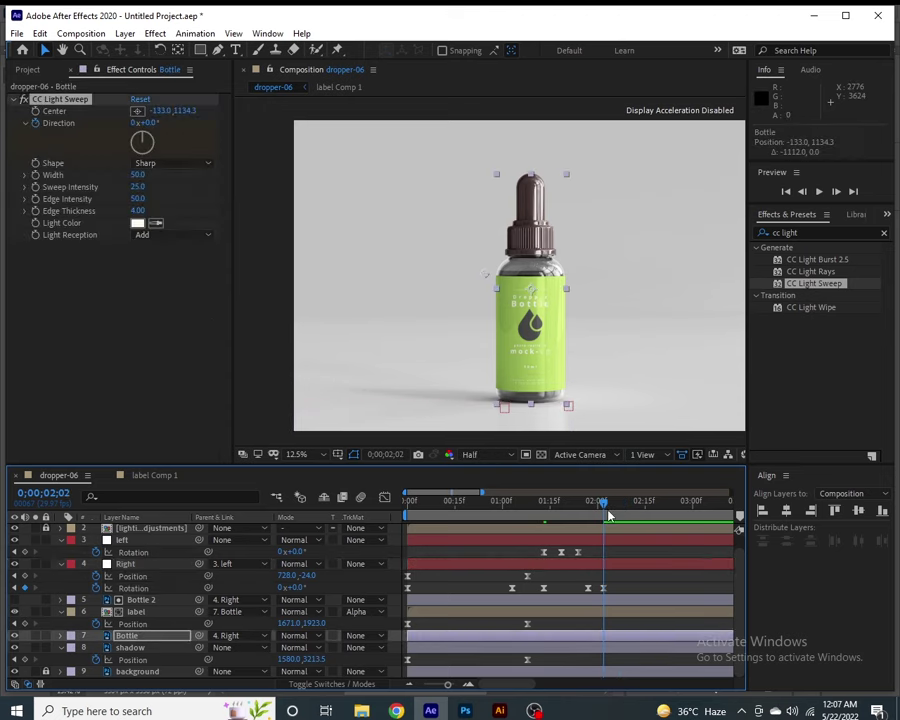
key(space)
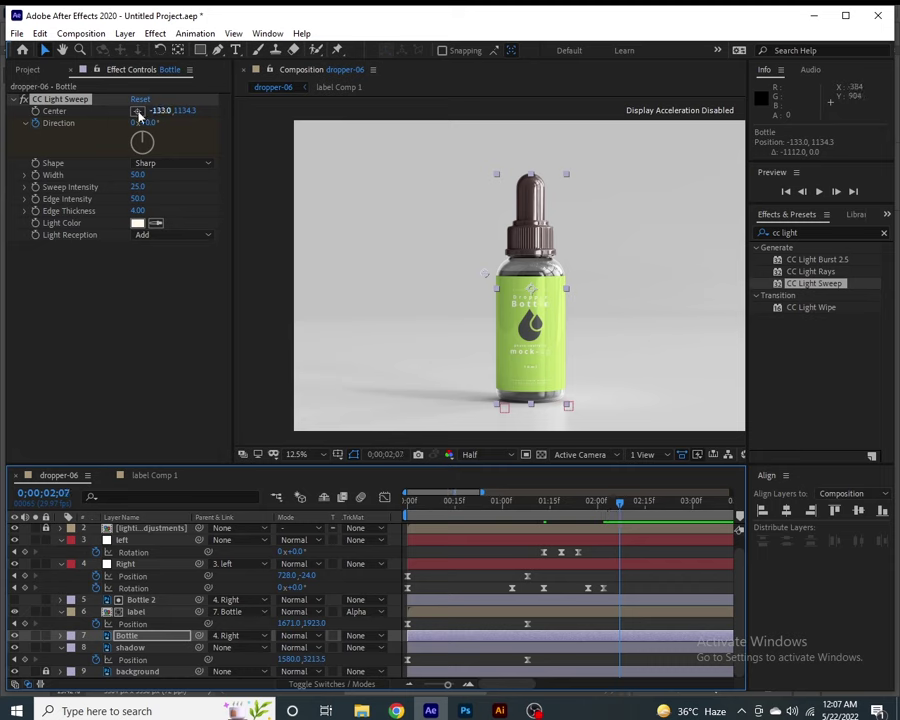
click(40, 124)
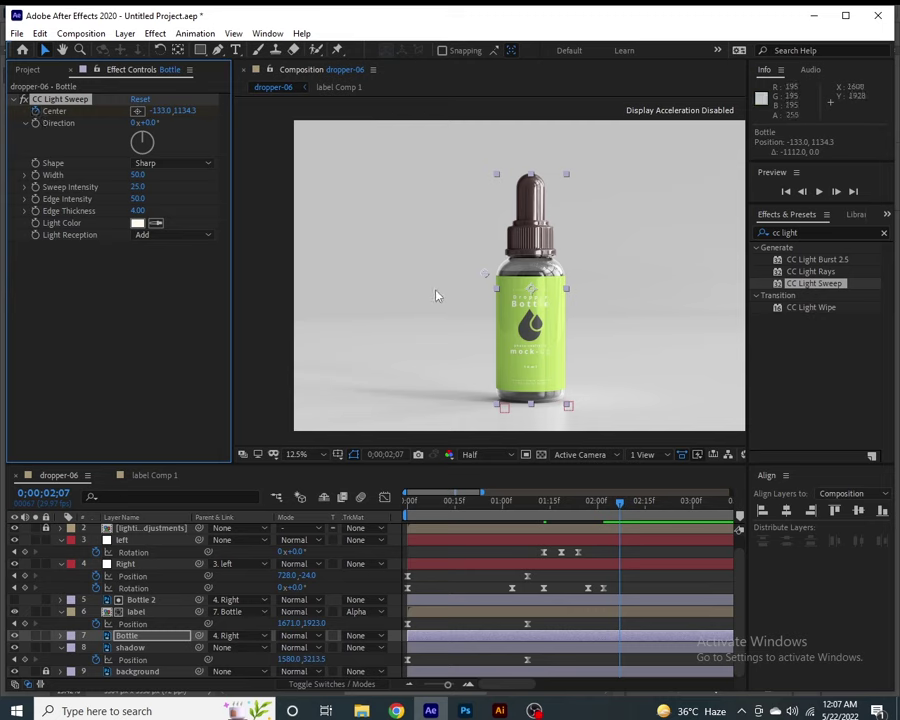
key(space)
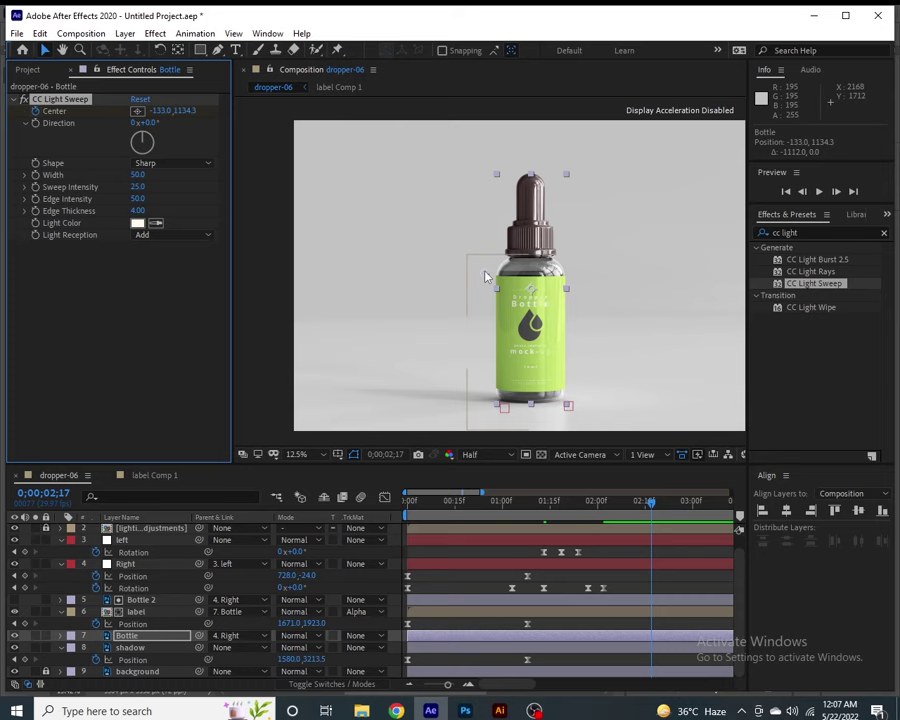
Step: Move the light sweep centre past the bottle's right side at 0;00;02;17 and set preview resolution to Quarter
drag(487, 277, 575, 279)
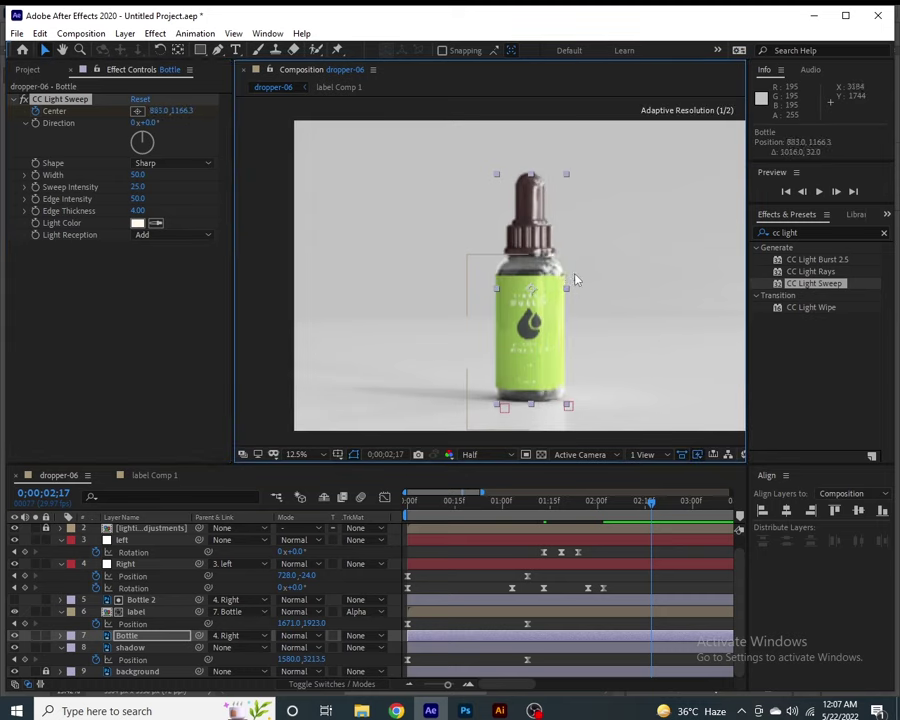
drag(575, 280, 586, 283)
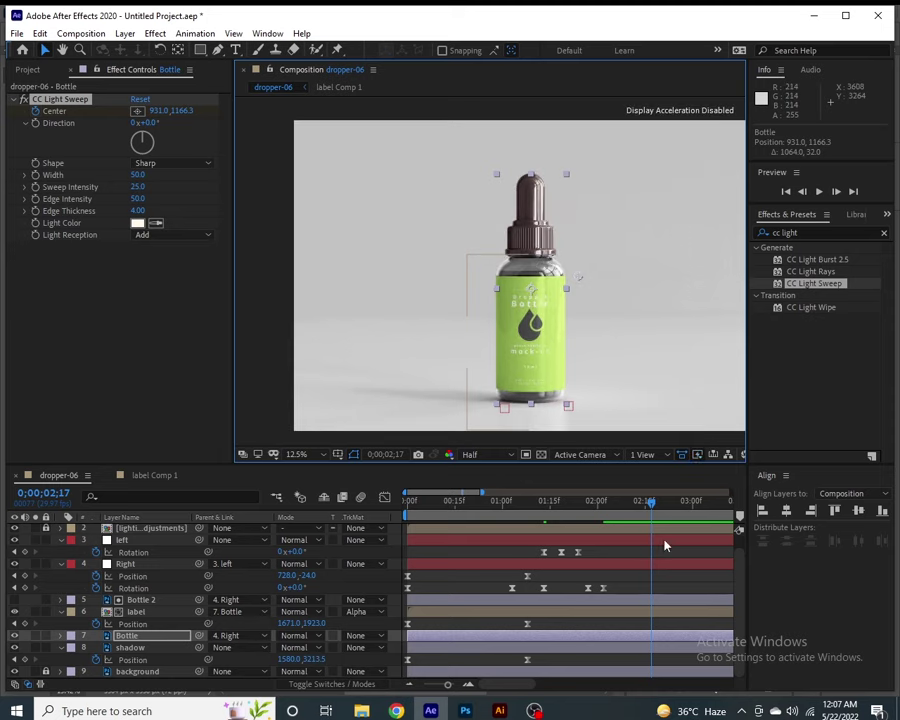
drag(652, 511, 636, 511)
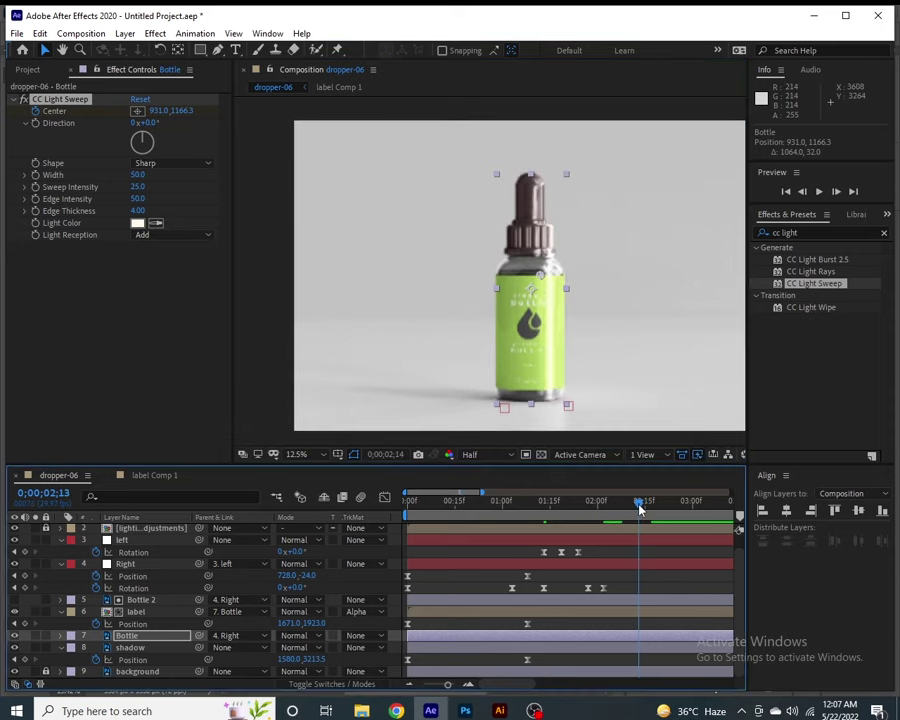
click(500, 454)
click(521, 457)
drag(525, 464, 518, 372)
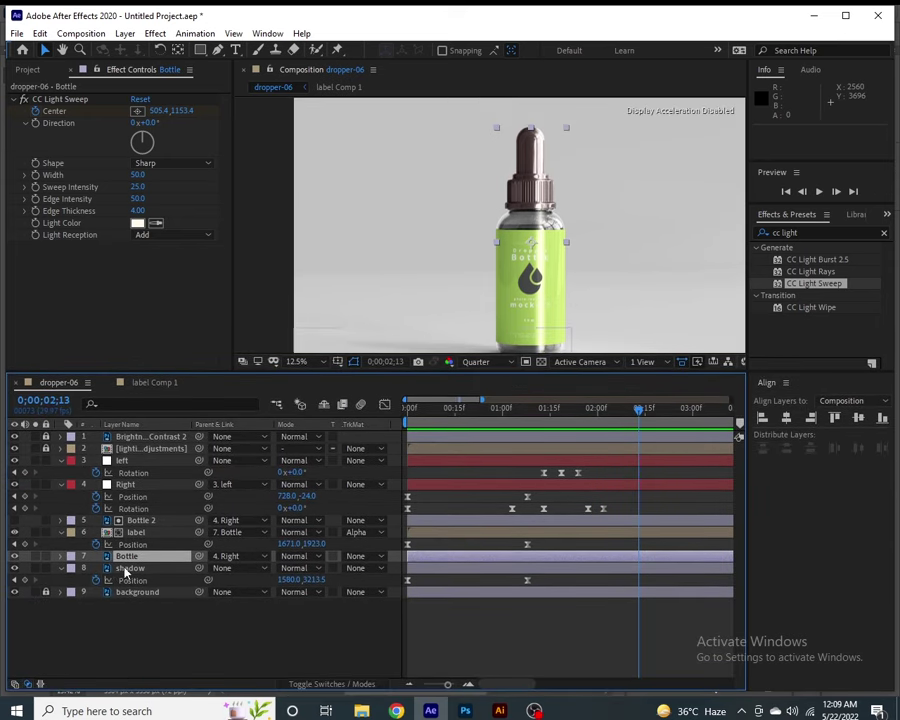
Step: Reveal the CC Light Sweep keyframes under Bottle > Effects and preview the glint
click(62, 558)
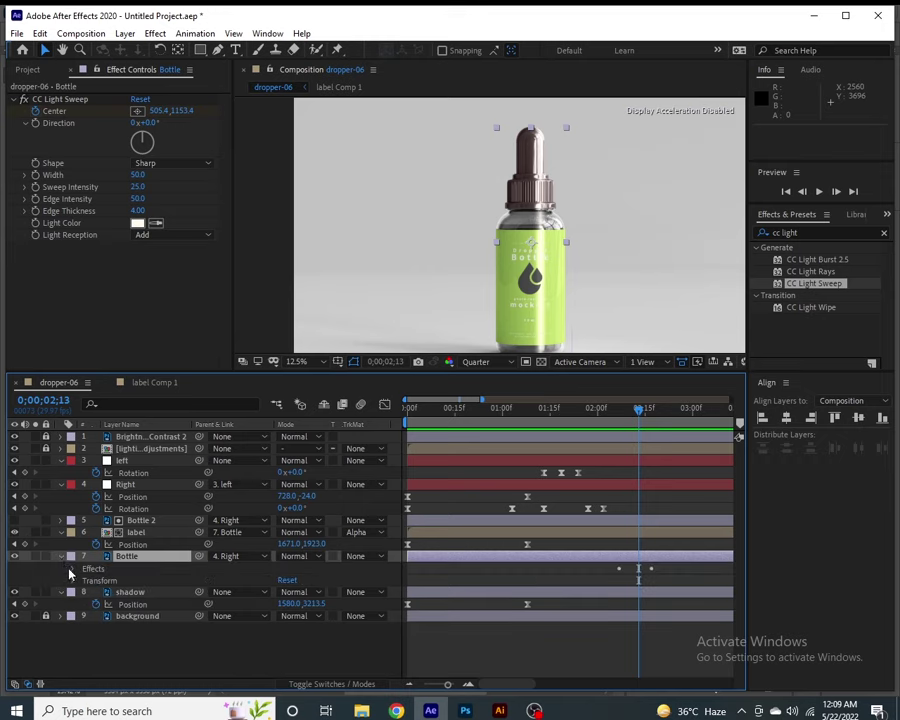
click(72, 569)
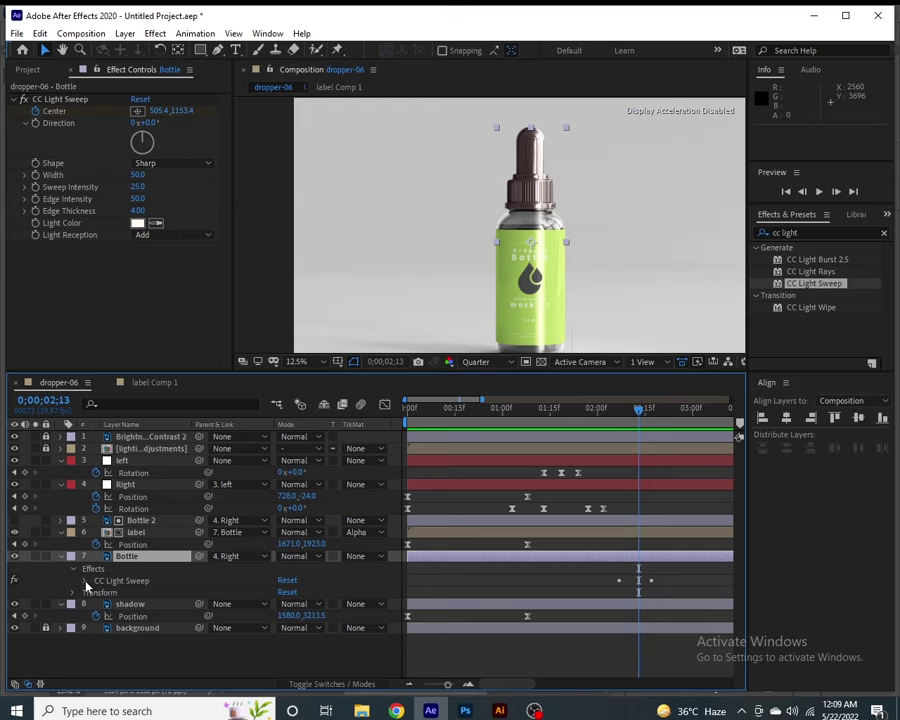
click(84, 581)
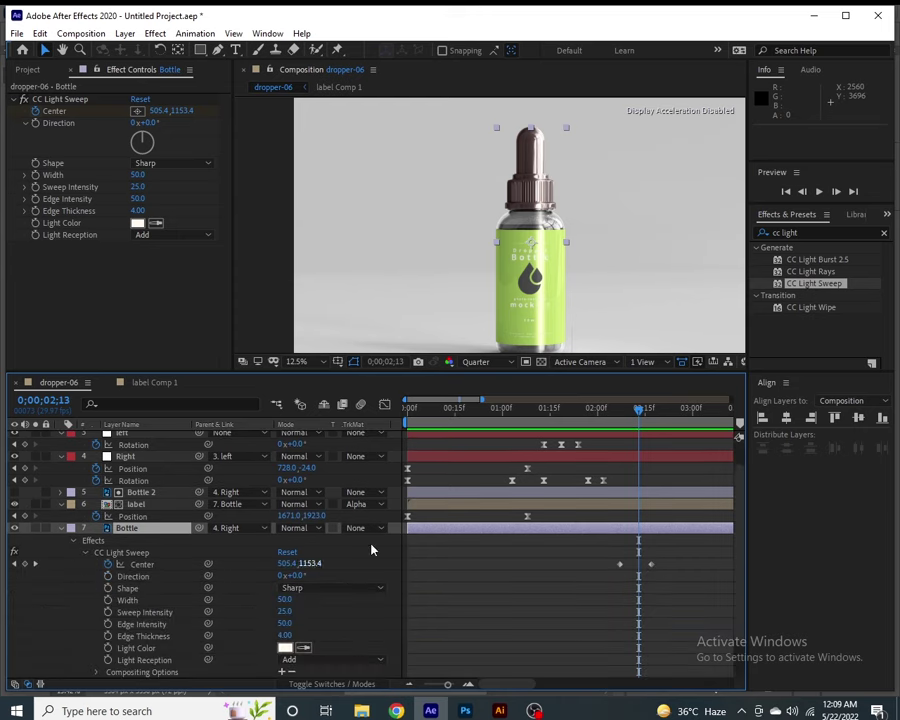
drag(644, 414, 616, 410)
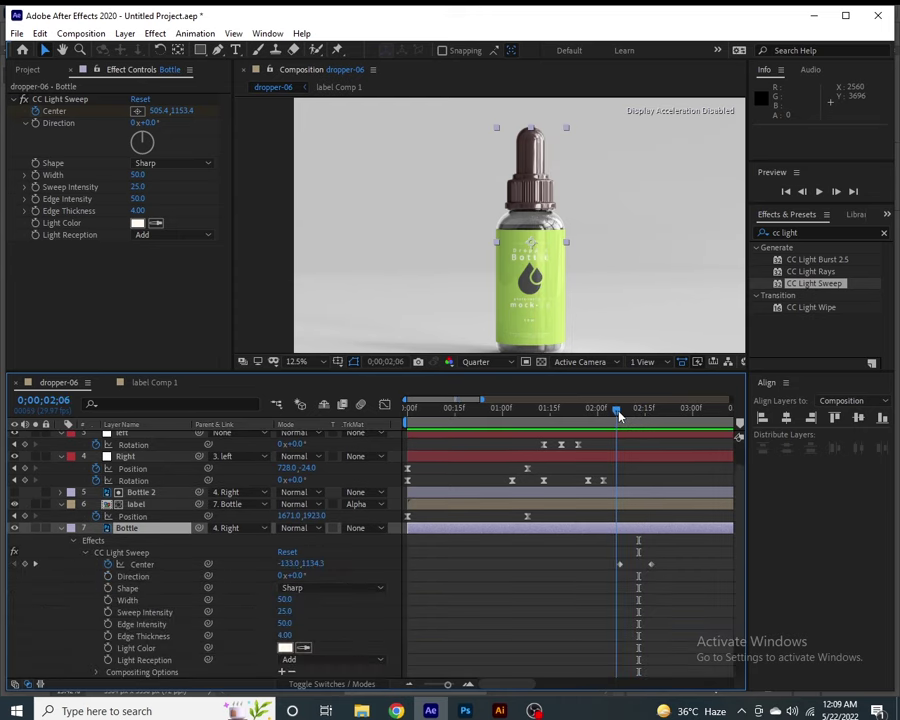
click(650, 565)
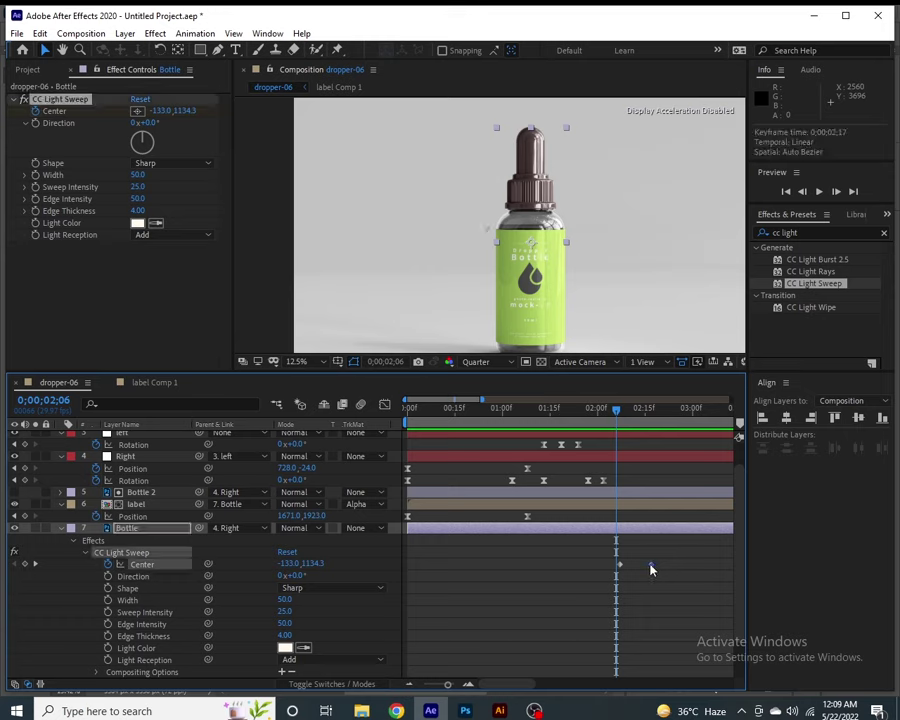
key(space)
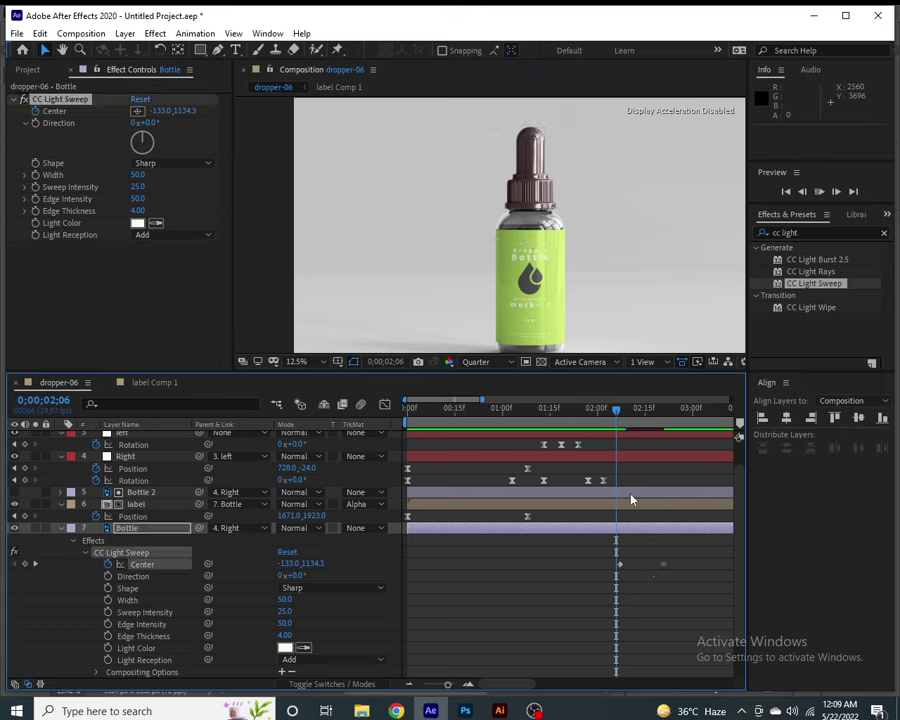
key(space)
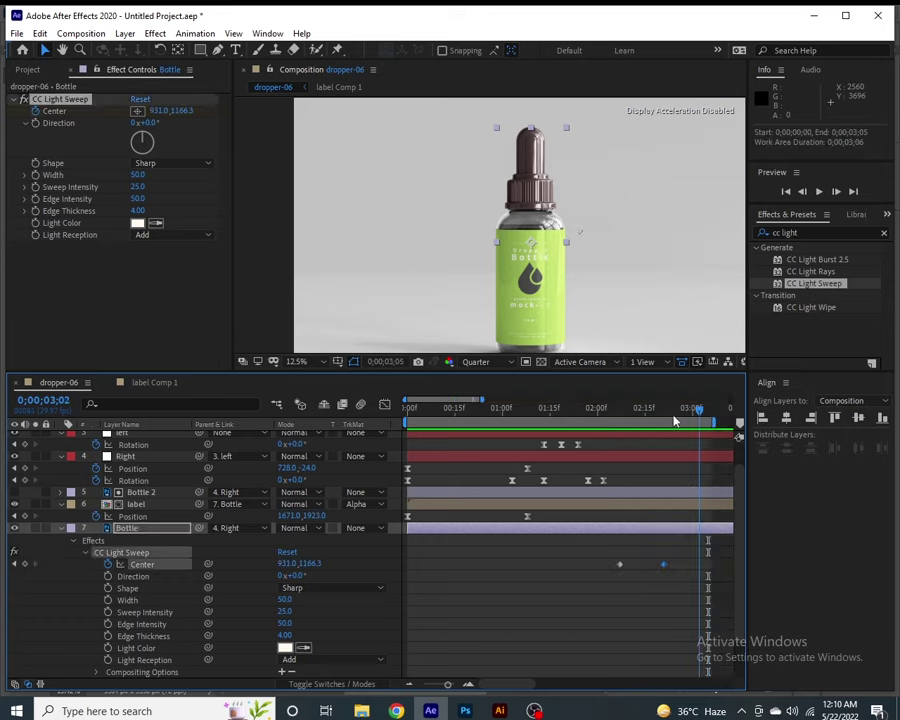
mouse_move(674, 421)
mouse_down()
mouse_move(407, 372)
mouse_move(406, 593)
mouse_up()
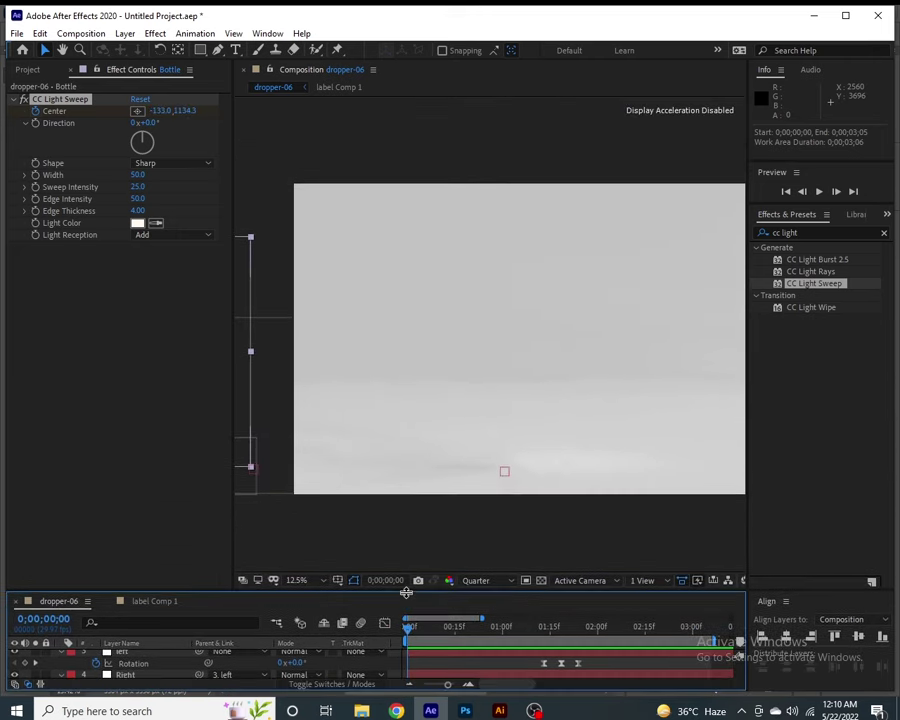
Step: Play the dropper-06 preview from 0;00;00;00 to review the bottle motion and glint
key(space)
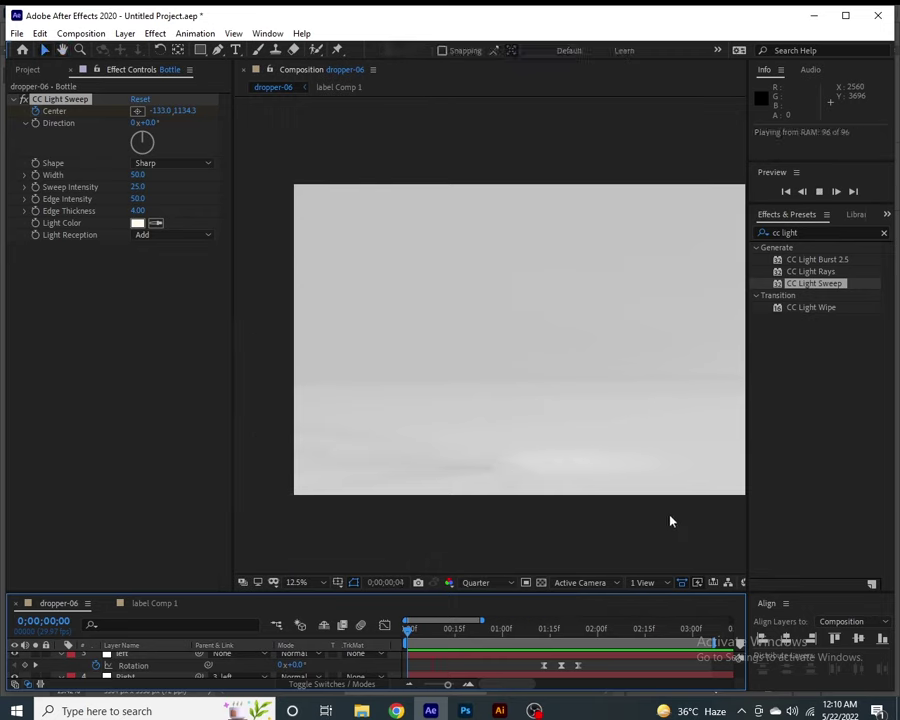